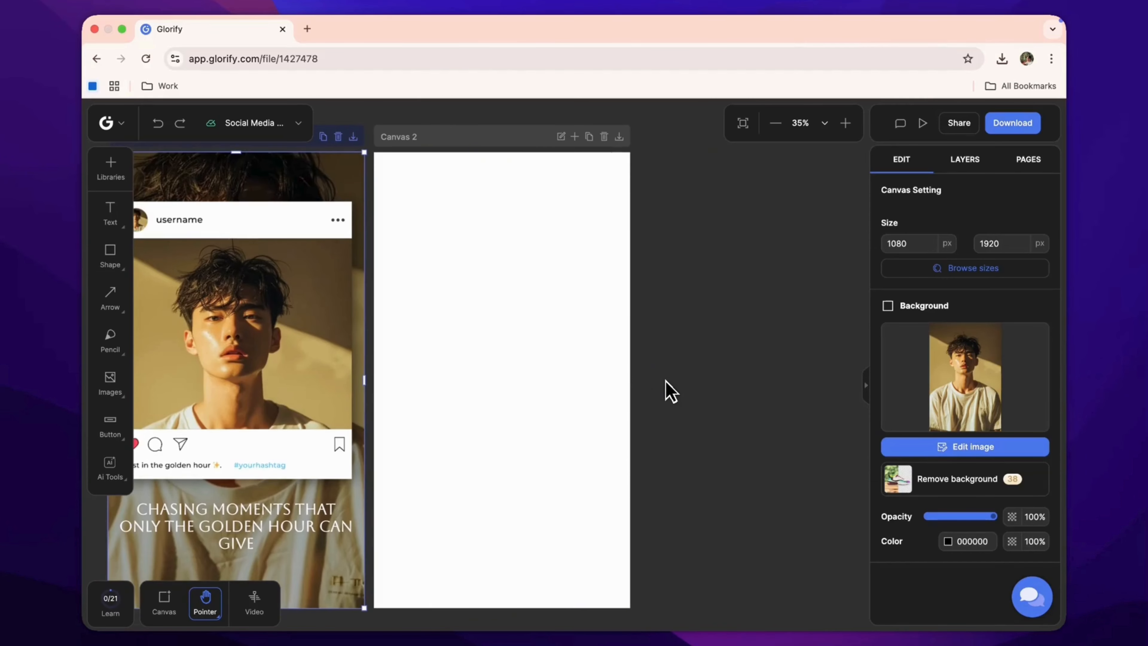
{"action": "scroll", "coordinate": [669, 391], "scroll_direction": "left", "scroll_amount": 5}
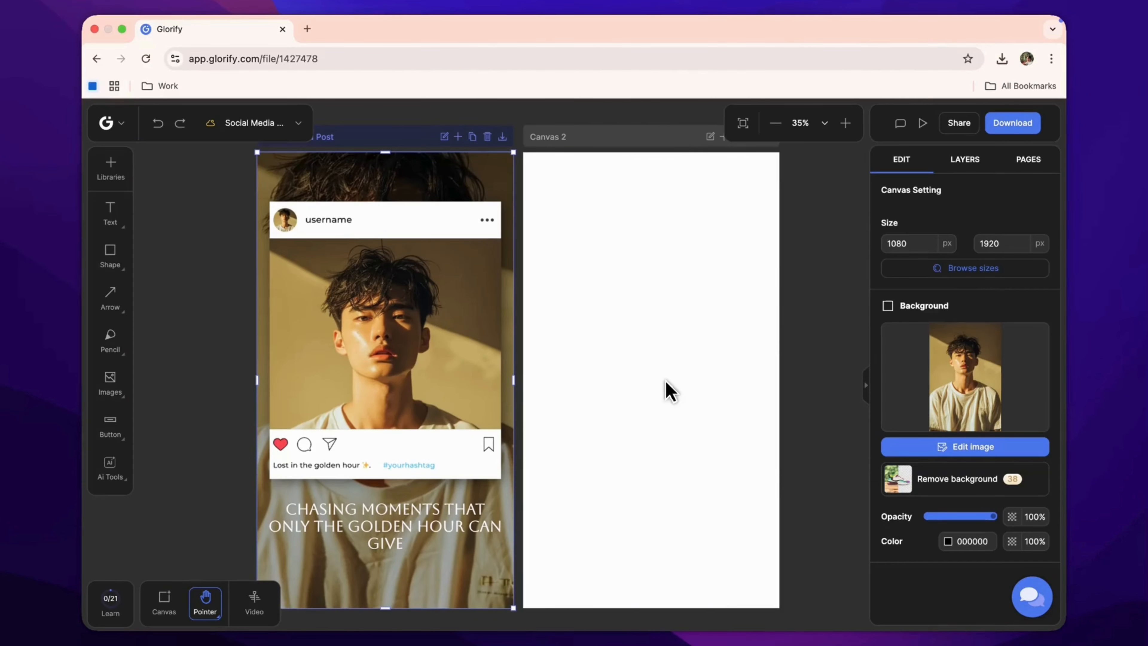
{"action": "scroll", "coordinate": [669, 391], "scroll_direction": "right", "scroll_amount": 3}
{"action": "left_click", "coordinate": [752, 391]}
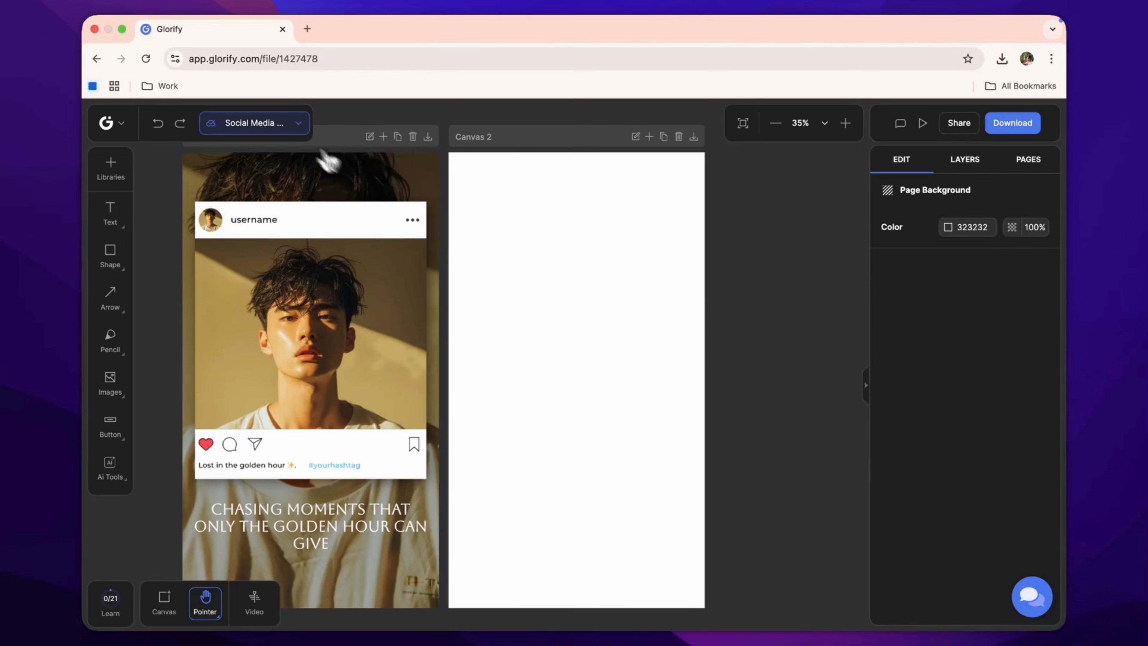
{"action": "left_click", "coordinate": [299, 126]}
{"action": "left_click", "coordinate": [302, 130]}
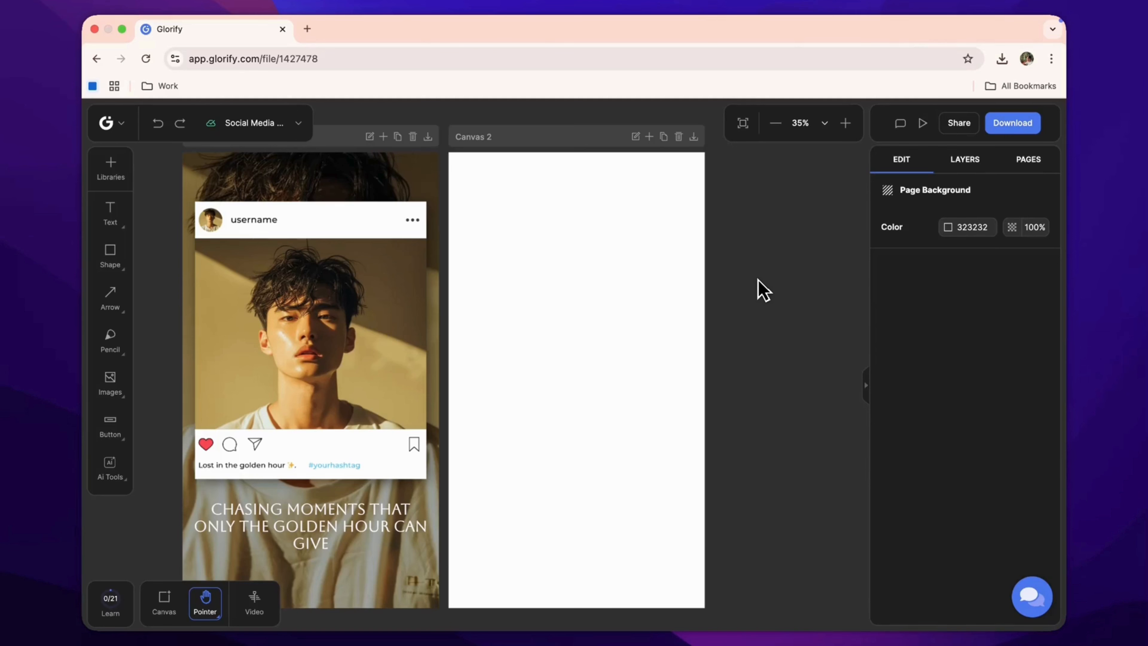
Set the uploaded portrait photo as the background of Canvas 2 and remove the small placed copy
{"action": "left_click", "coordinate": [105, 179]}
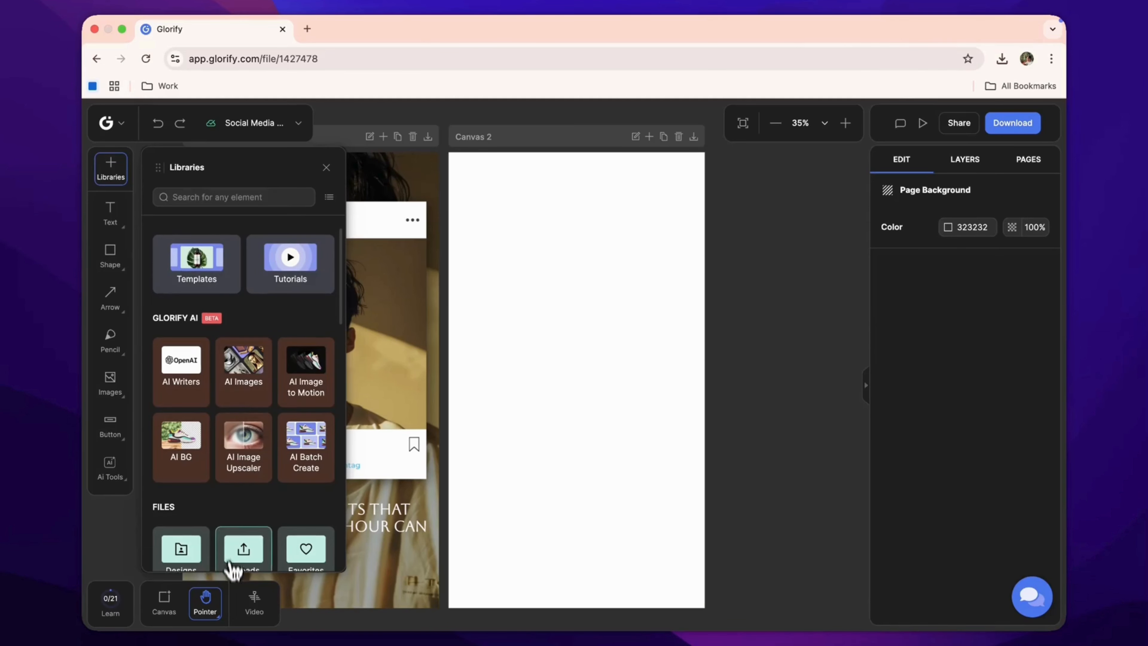
{"action": "left_click", "coordinate": [238, 554]}
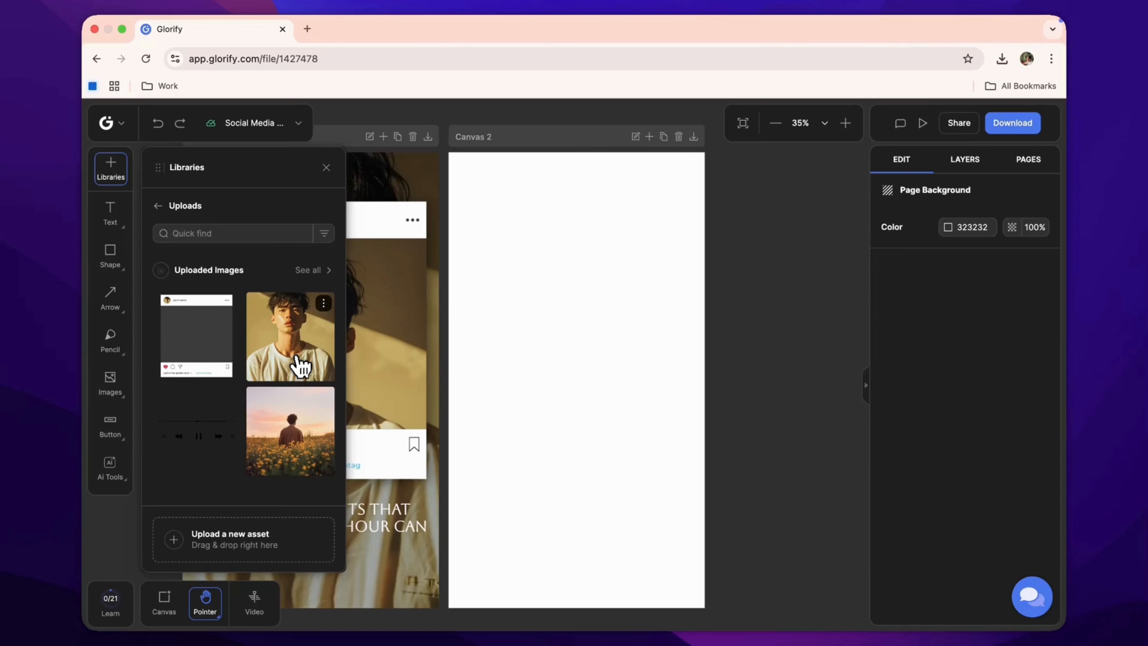
{"action": "left_click", "coordinate": [289, 384]}
{"action": "right_click", "coordinate": [567, 382]}
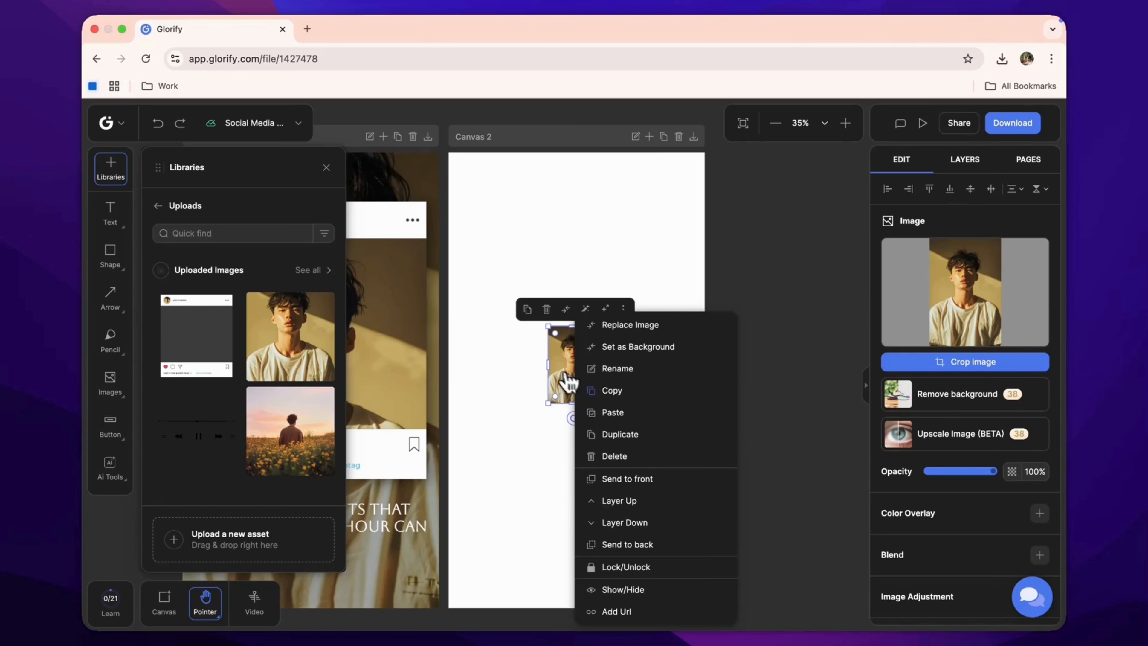
{"action": "left_click", "coordinate": [633, 348]}
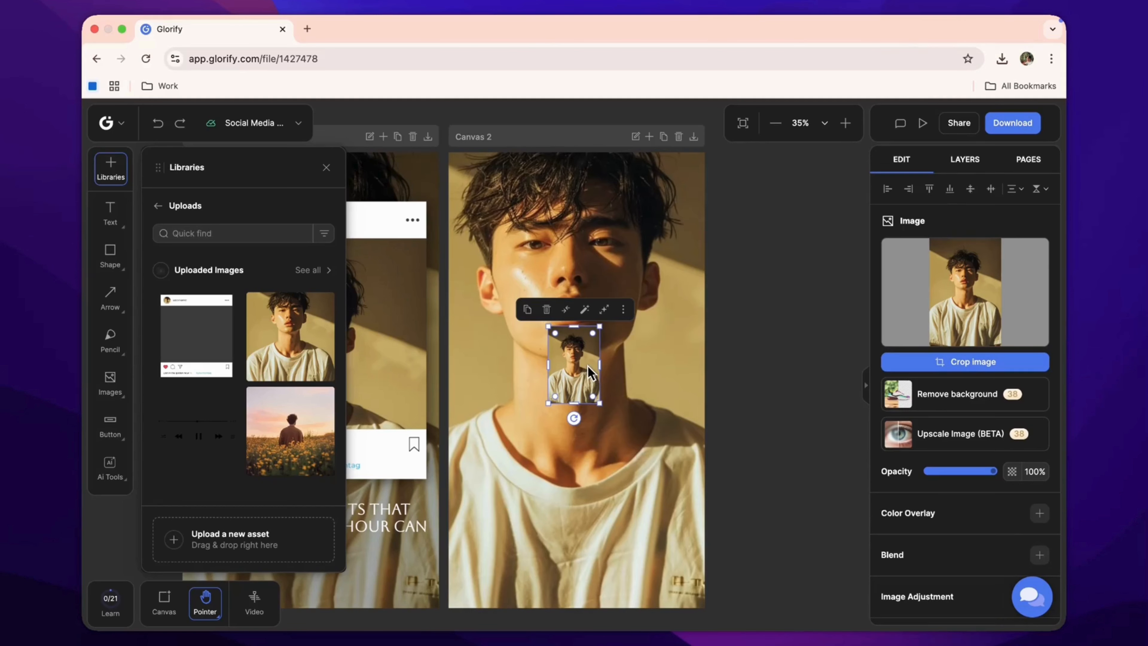
{"action": "key", "text": "Delete"}
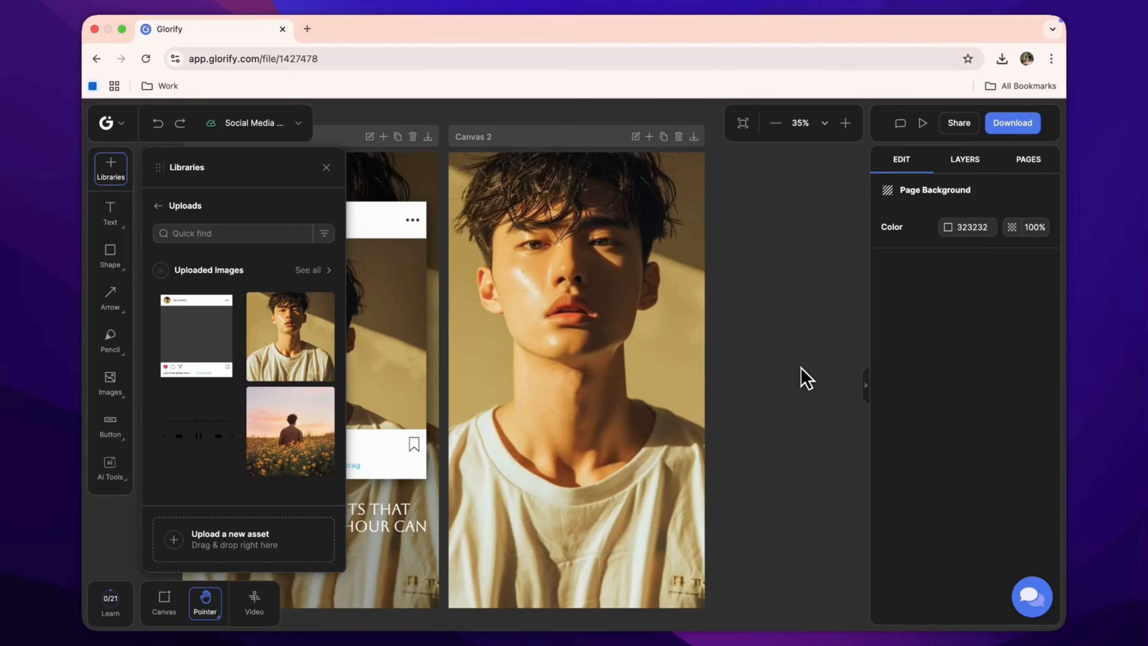
Place the uploaded Instagram post frame on Canvas 2 and enlarge it to span nearly the canvas width in the upper part
{"action": "left_click", "coordinate": [197, 335]}
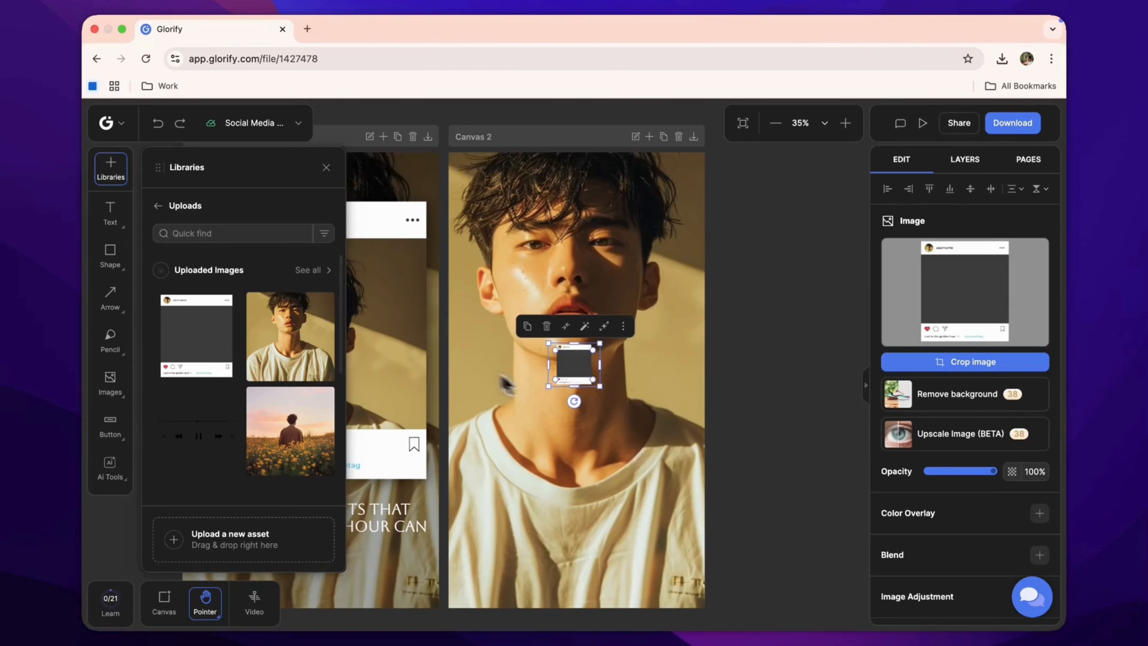
{"action": "left_click_drag", "start_coordinate": [606, 397], "coordinate": [746, 525]}
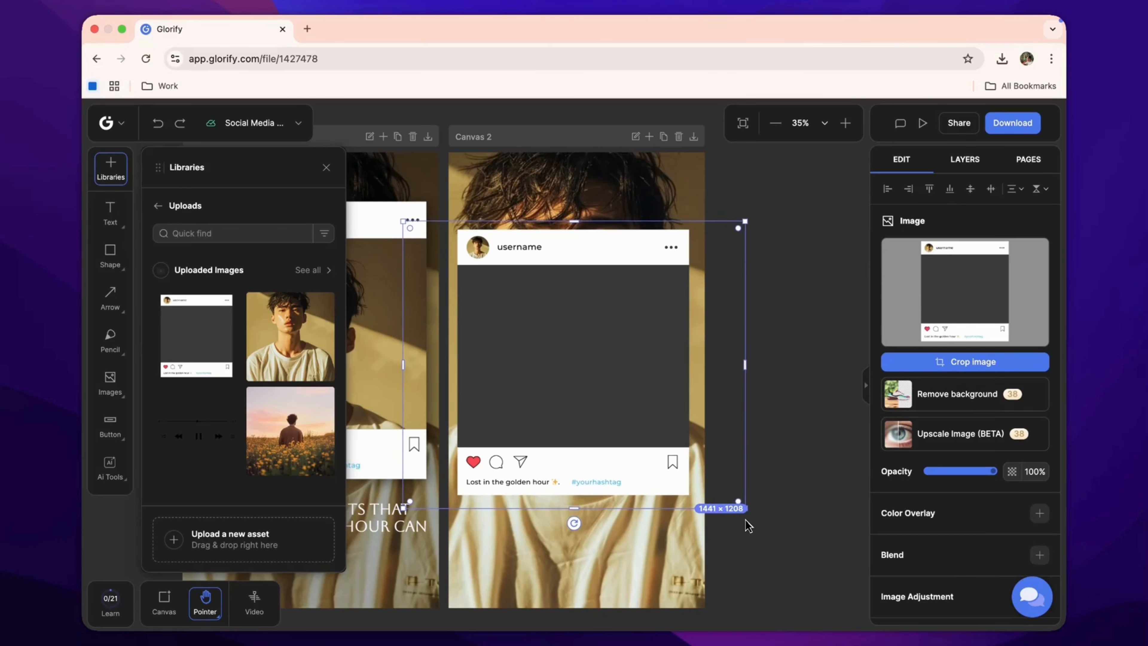
{"action": "left_click_drag", "start_coordinate": [656, 438], "coordinate": [652, 397]}
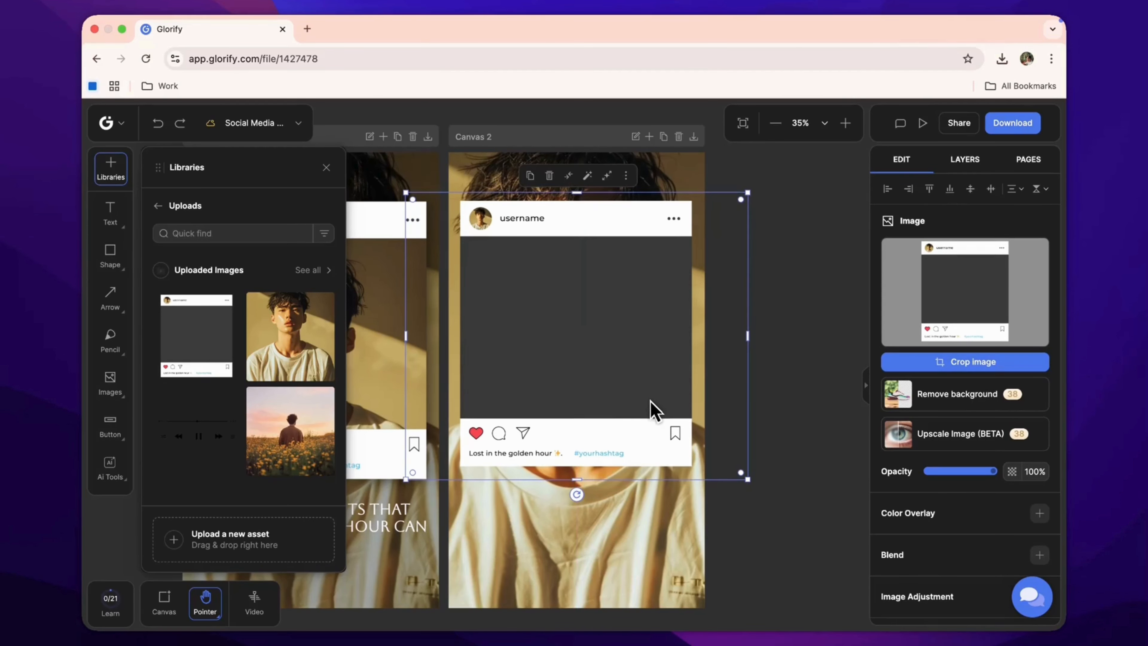
{"action": "left_click_drag", "start_coordinate": [579, 480], "coordinate": [582, 494]}
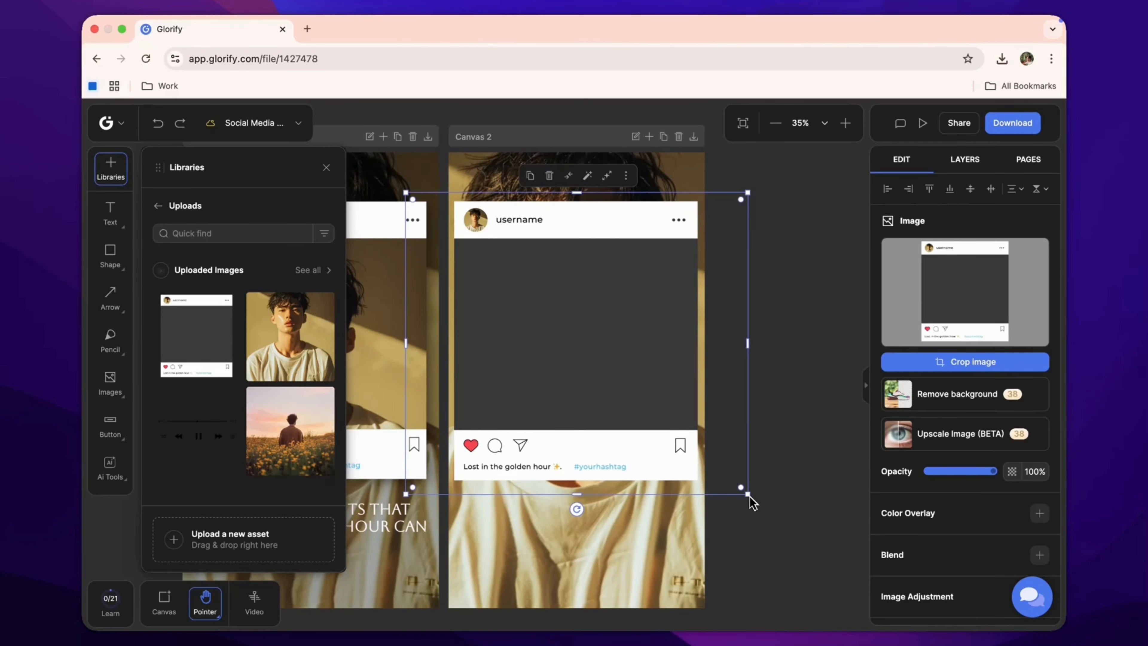
{"action": "left_click_drag", "start_coordinate": [747, 496], "coordinate": [742, 494]}
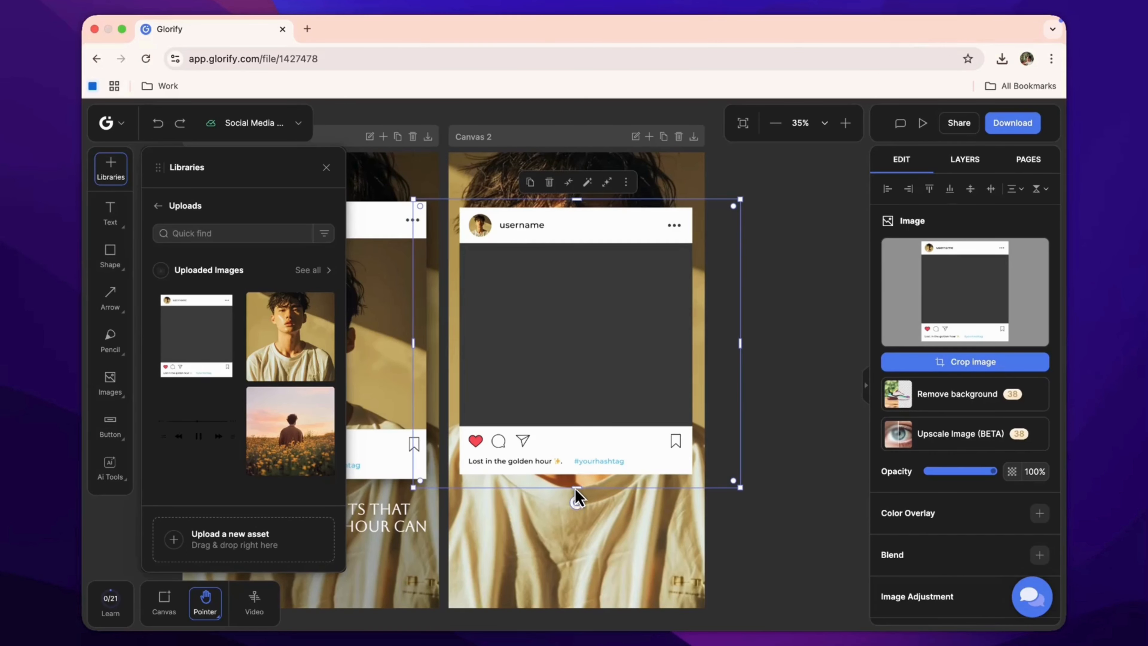
{"action": "left_click_drag", "start_coordinate": [579, 492], "coordinate": [579, 504]}
{"action": "left_click_drag", "start_coordinate": [580, 485], "coordinate": [580, 479]}
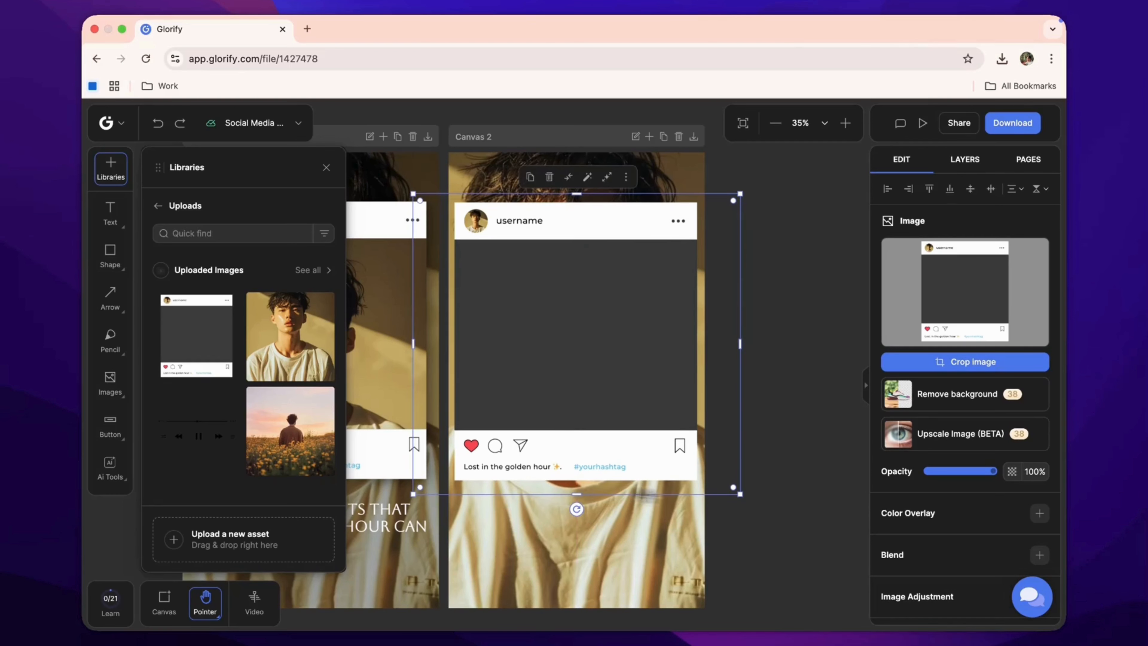
{"action": "left_click", "coordinate": [817, 482]}
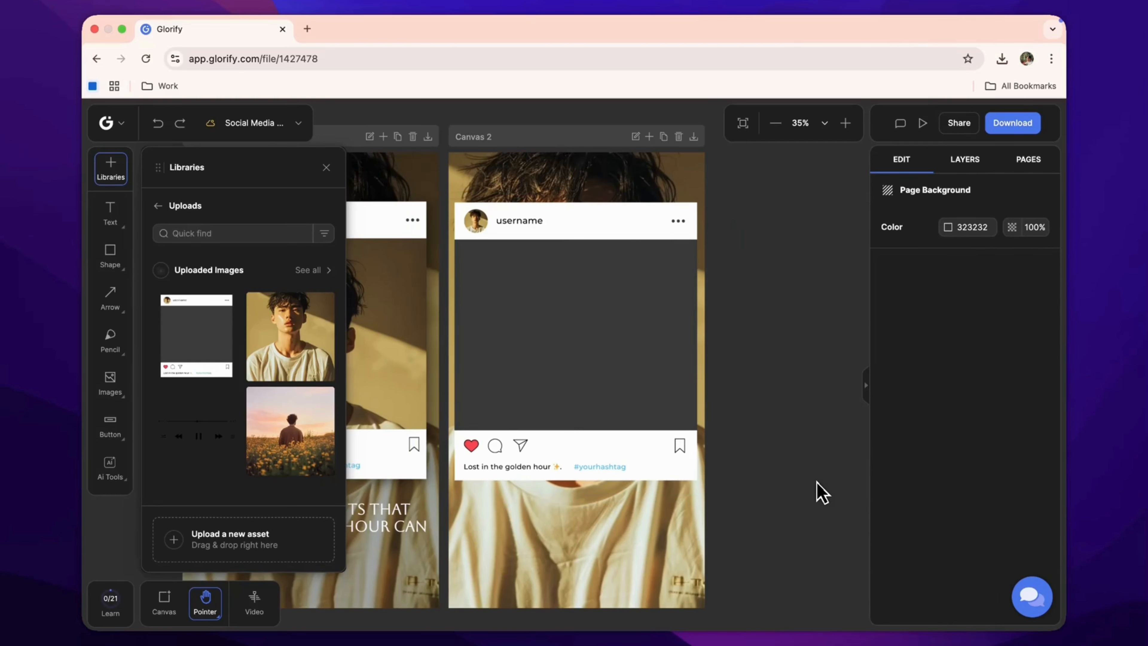
Add the uploaded portrait photo to Canvas 2 and stretch it to fill the grey opening of the post frame
{"action": "left_click", "coordinate": [293, 335]}
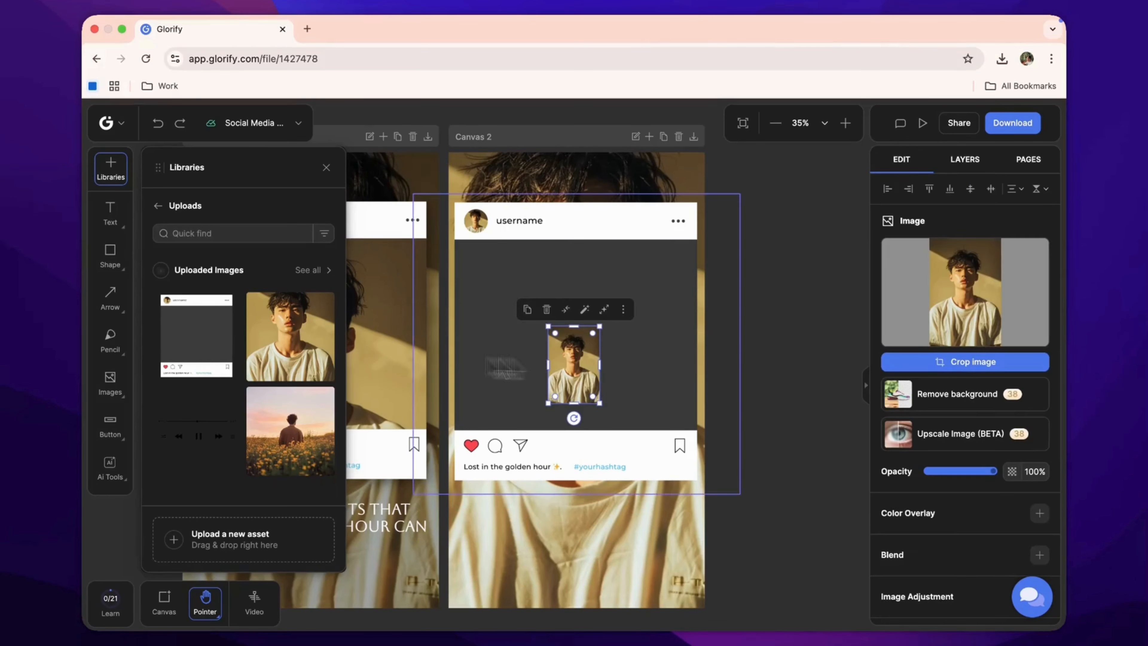
{"action": "left_click_drag", "start_coordinate": [585, 380], "coordinate": [494, 299]}
{"action": "scroll", "coordinate": [525, 343], "scroll_direction": "up", "scroll_amount": 3}
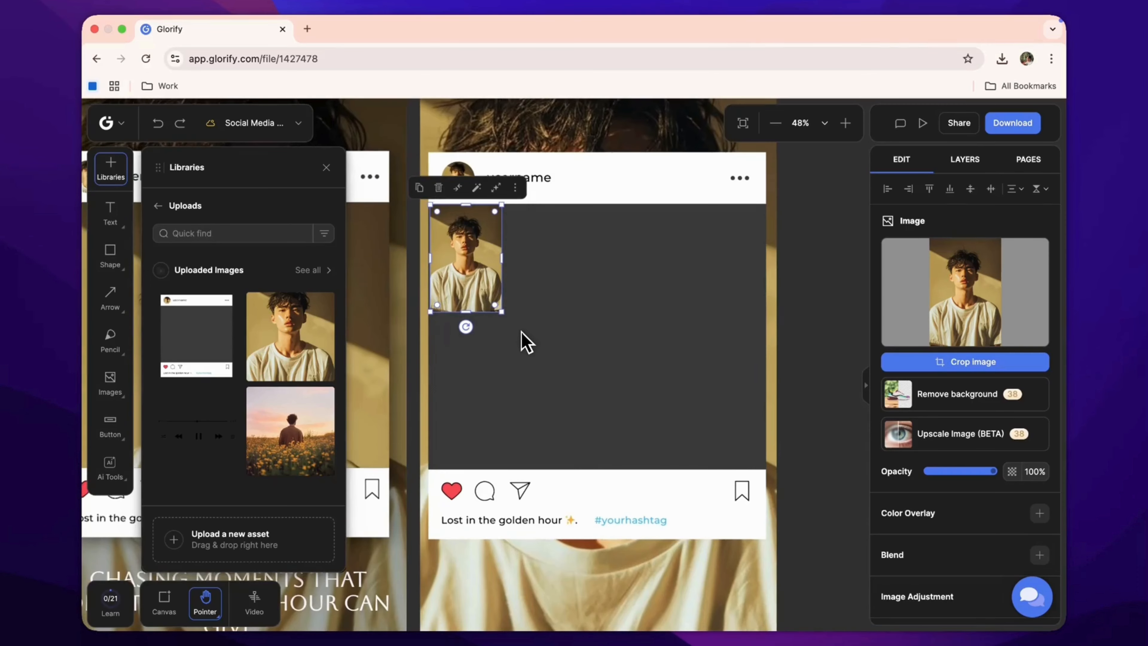
{"action": "left_click", "coordinate": [326, 167]}
{"action": "scroll", "coordinate": [509, 332], "scroll_direction": "up", "scroll_amount": 3}
{"action": "left_click_drag", "start_coordinate": [442, 348], "coordinate": [413, 326]}
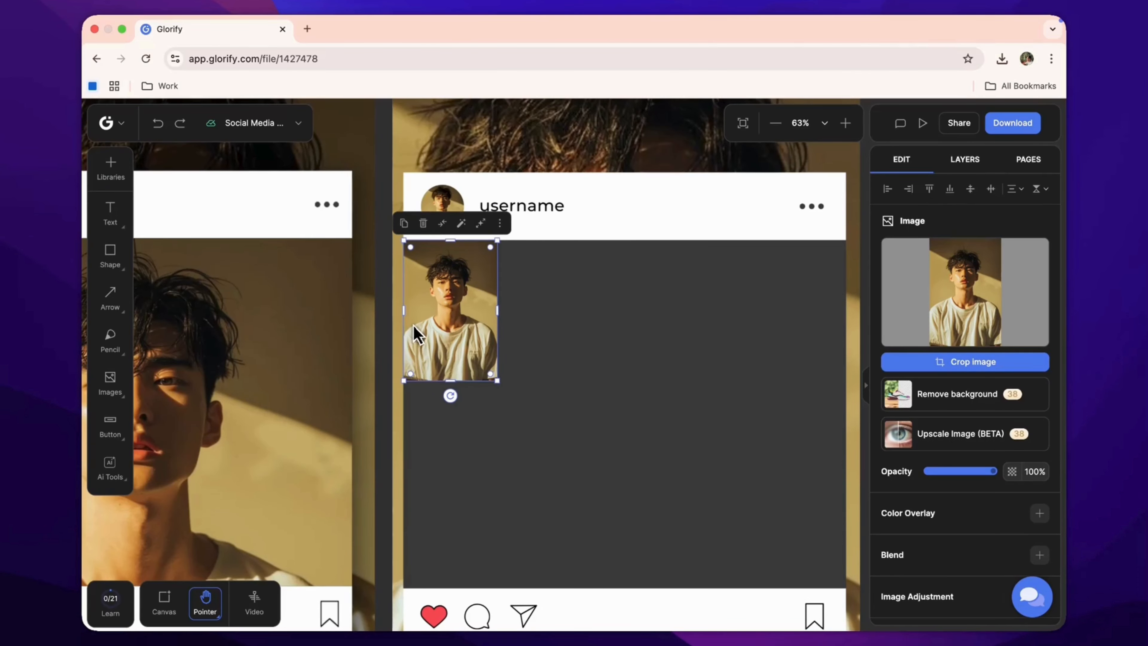
{"action": "left_click_drag", "start_coordinate": [498, 323], "coordinate": [849, 346]}
{"action": "left_click_drag", "start_coordinate": [625, 381], "coordinate": [636, 589]}
Fine-tune the inner photo's side and lower edges so they align exactly with the opening of the post frame
{"action": "scroll", "coordinate": [508, 450], "scroll_direction": "up", "scroll_amount": 5}
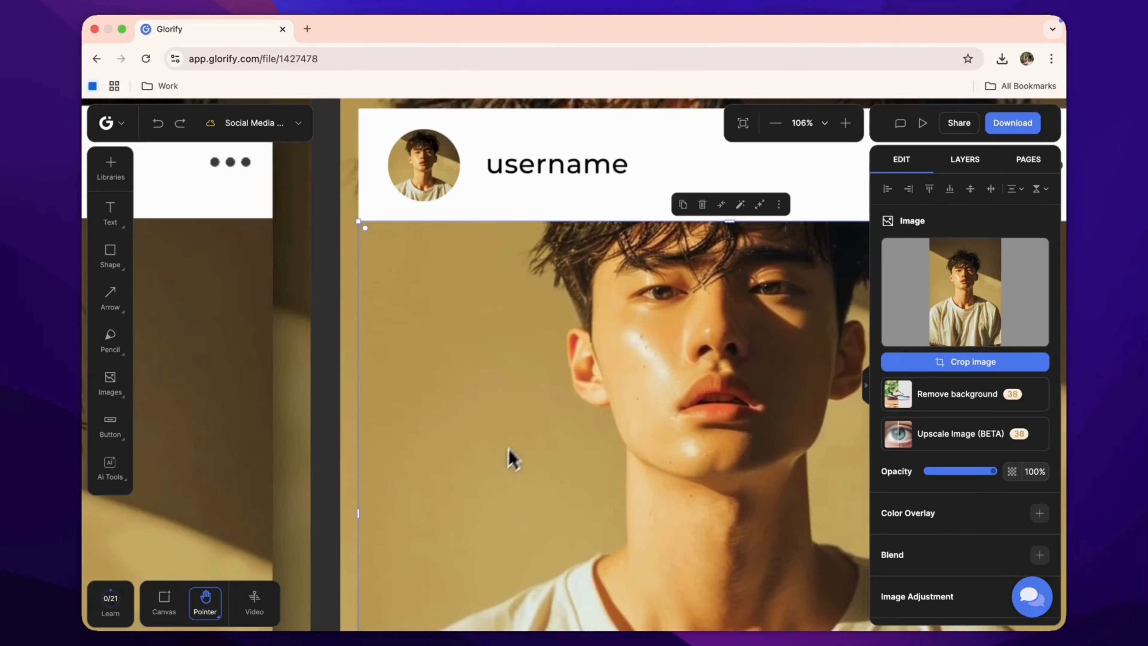
{"action": "scroll", "coordinate": [508, 450], "scroll_direction": "down", "scroll_amount": 4}
{"action": "left_click_drag", "start_coordinate": [362, 361], "coordinate": [358, 361]}
{"action": "scroll", "coordinate": [488, 394], "scroll_direction": "down", "scroll_amount": 12}
{"action": "scroll", "coordinate": [494, 395], "scroll_direction": "up", "scroll_amount": 10}
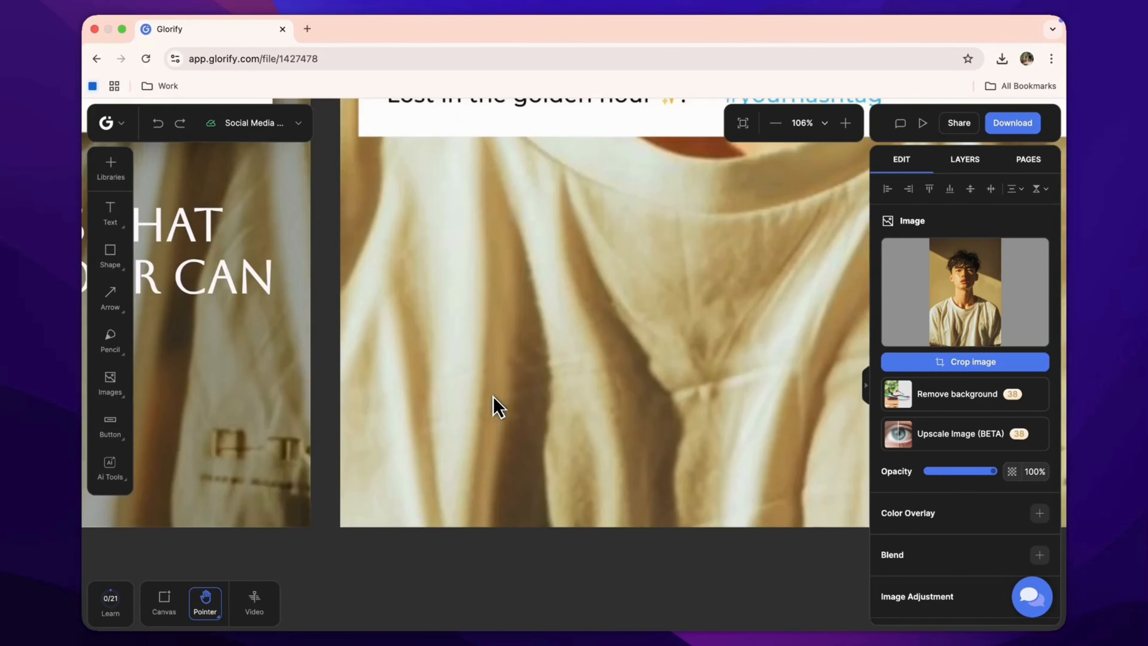
{"action": "left_click", "coordinate": [496, 394]}
{"action": "scroll", "coordinate": [497, 392], "scroll_direction": "down", "scroll_amount": 3}
{"action": "scroll", "coordinate": [497, 392], "scroll_direction": "up", "scroll_amount": 5}
{"action": "left_click", "coordinate": [639, 309]}
{"action": "scroll", "coordinate": [639, 308], "scroll_direction": "right", "scroll_amount": 5}
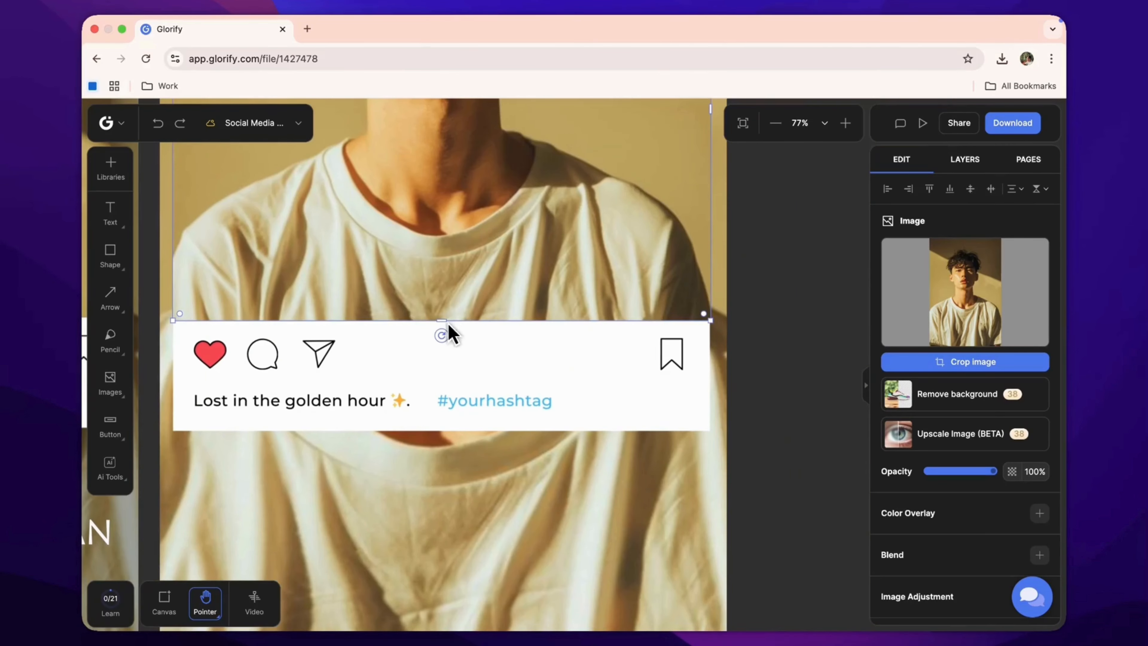
{"action": "left_click_drag", "start_coordinate": [447, 320], "coordinate": [447, 319]}
{"action": "left_click", "coordinate": [495, 403]}
{"action": "scroll", "coordinate": [494, 402], "scroll_direction": "down", "scroll_amount": 6}
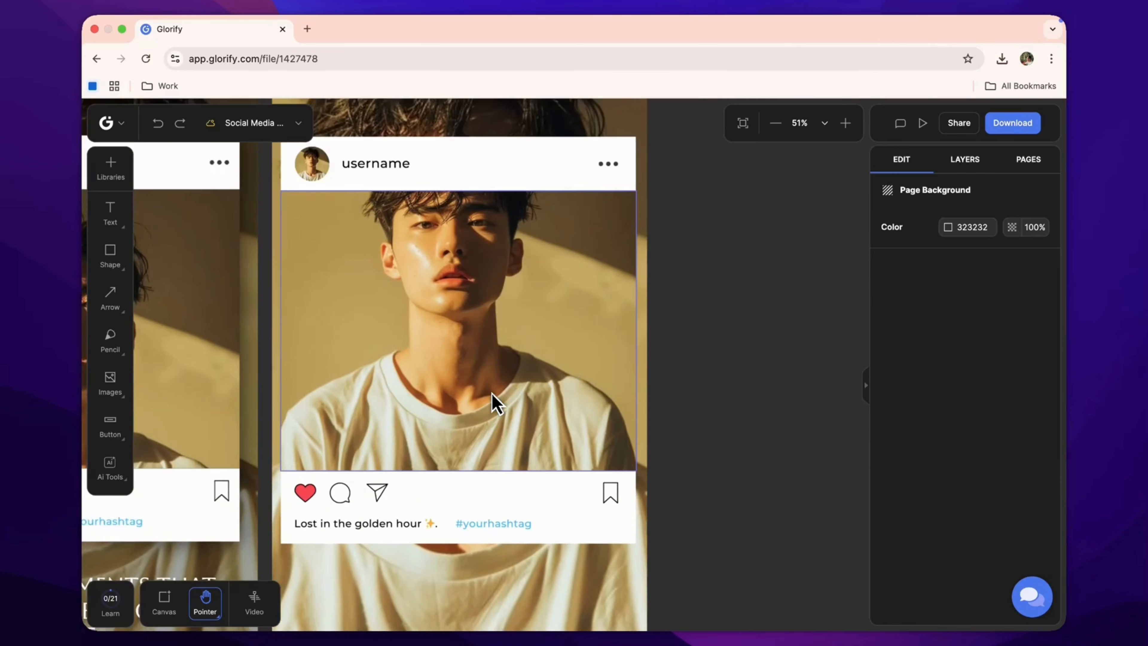
Reposition the inner photo within its crop so the man's whole head shows inside the post frame
{"action": "scroll", "coordinate": [494, 403], "scroll_direction": "down", "scroll_amount": 4}
{"action": "left_click", "coordinate": [493, 403]}
{"action": "scroll", "coordinate": [494, 402], "scroll_direction": "left", "scroll_amount": 3}
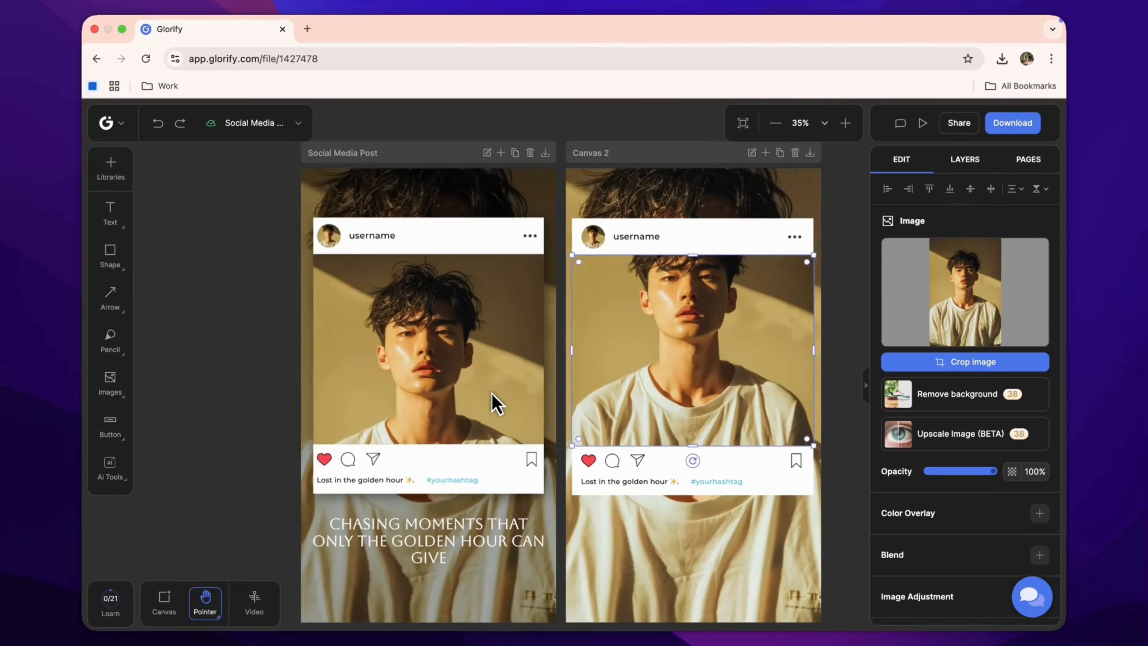
{"action": "scroll", "coordinate": [495, 403], "scroll_direction": "right", "scroll_amount": 5}
{"action": "left_click", "coordinate": [965, 361]}
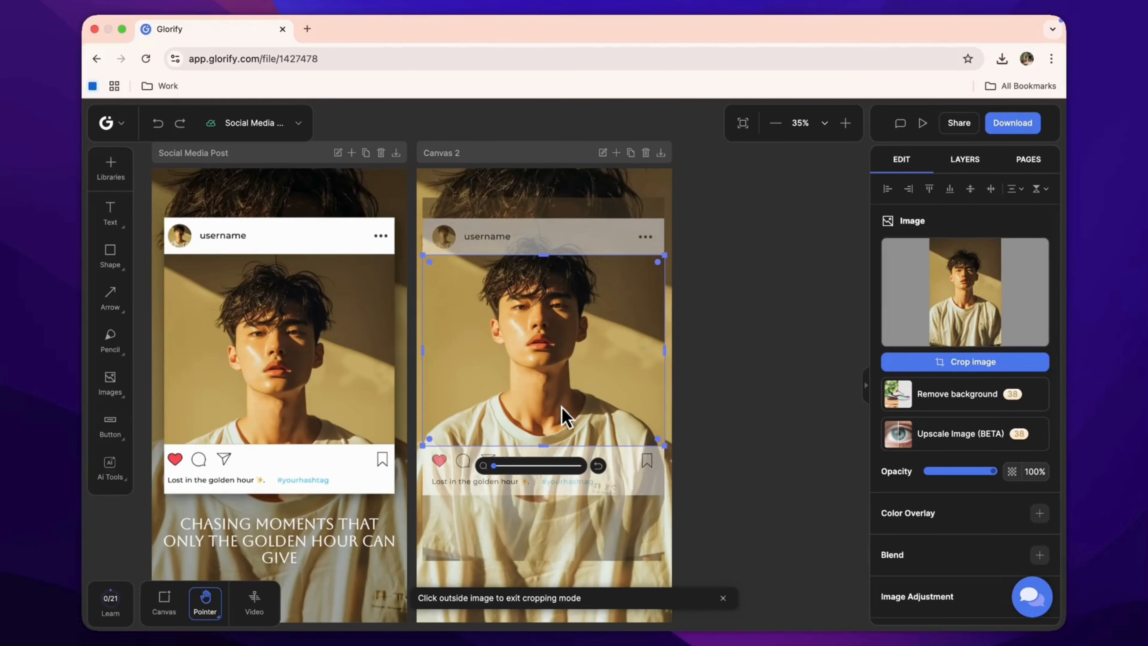
{"action": "left_click", "coordinate": [784, 393]}
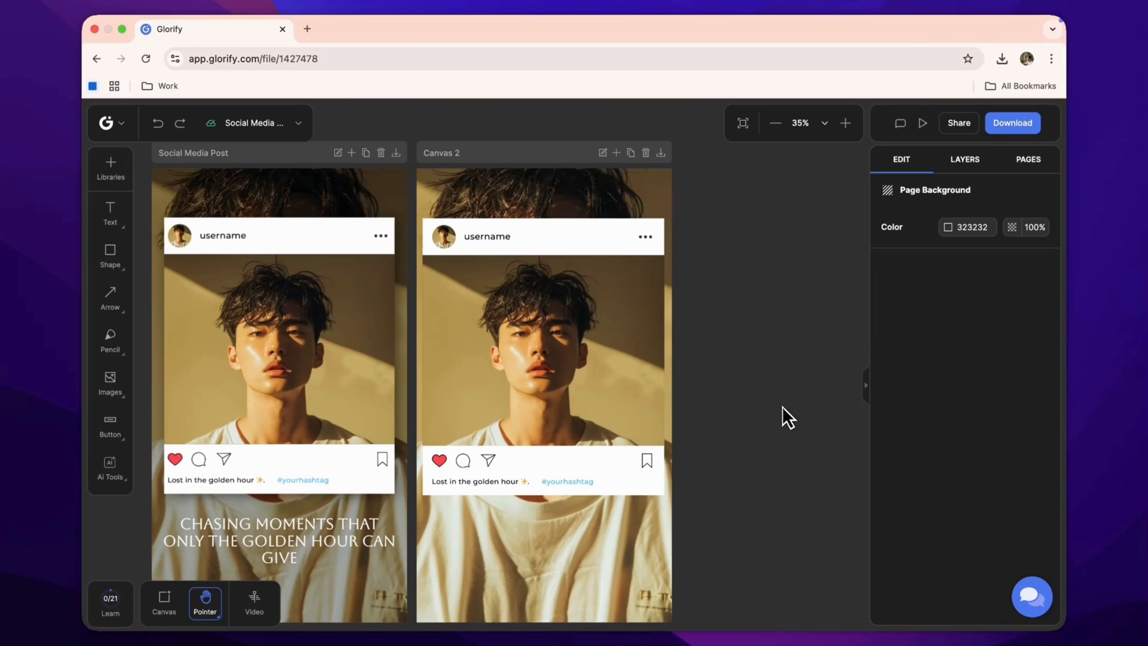
Add a heading text below the post frame on Canvas 2 reading "CHASIING MOMENTS TTHAAT ONLY THE GOLDEN HOUR CAN GIVE"
{"action": "left_click", "coordinate": [109, 214]}
{"action": "left_click", "coordinate": [163, 218]}
{"action": "left_click", "coordinate": [519, 545]}
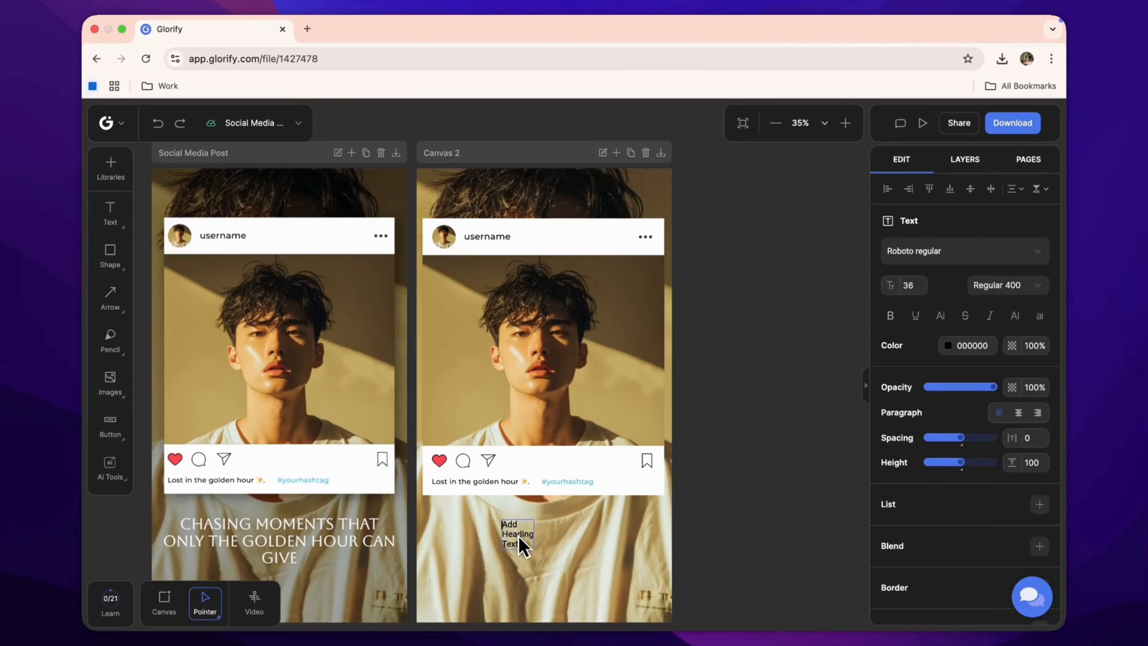
{"action": "left_click", "coordinate": [671, 530]}
{"action": "double_click", "coordinate": [515, 538]}
{"action": "type", "text": "CHASIING MOM"}
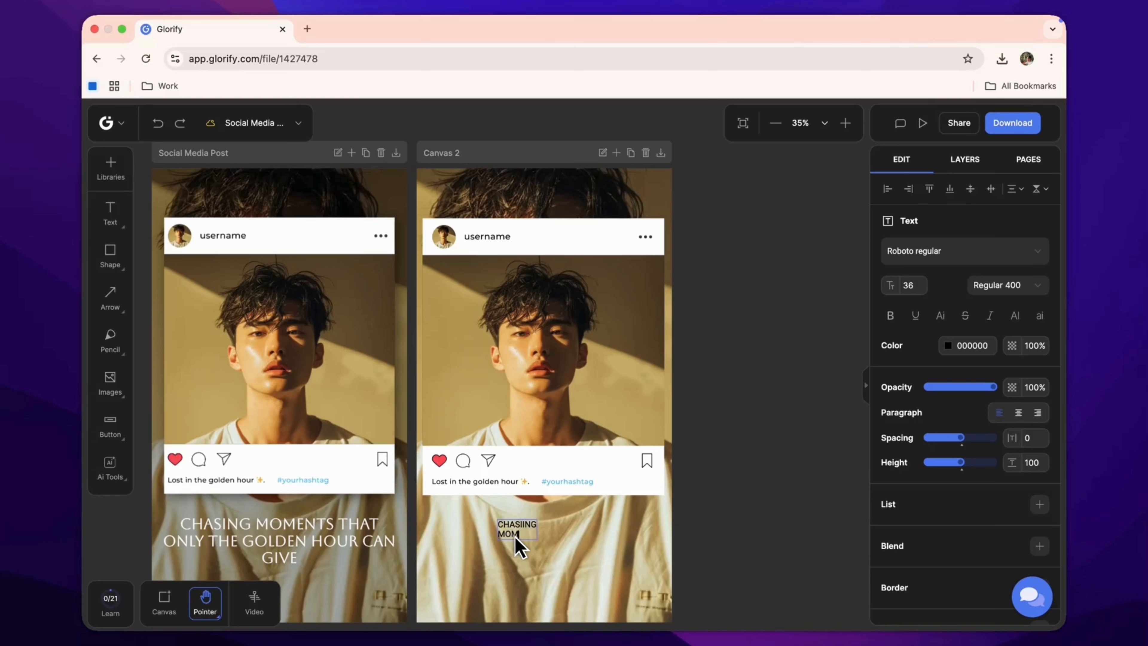
{"action": "type", "text": "ENTS TTHAAT ONL"}
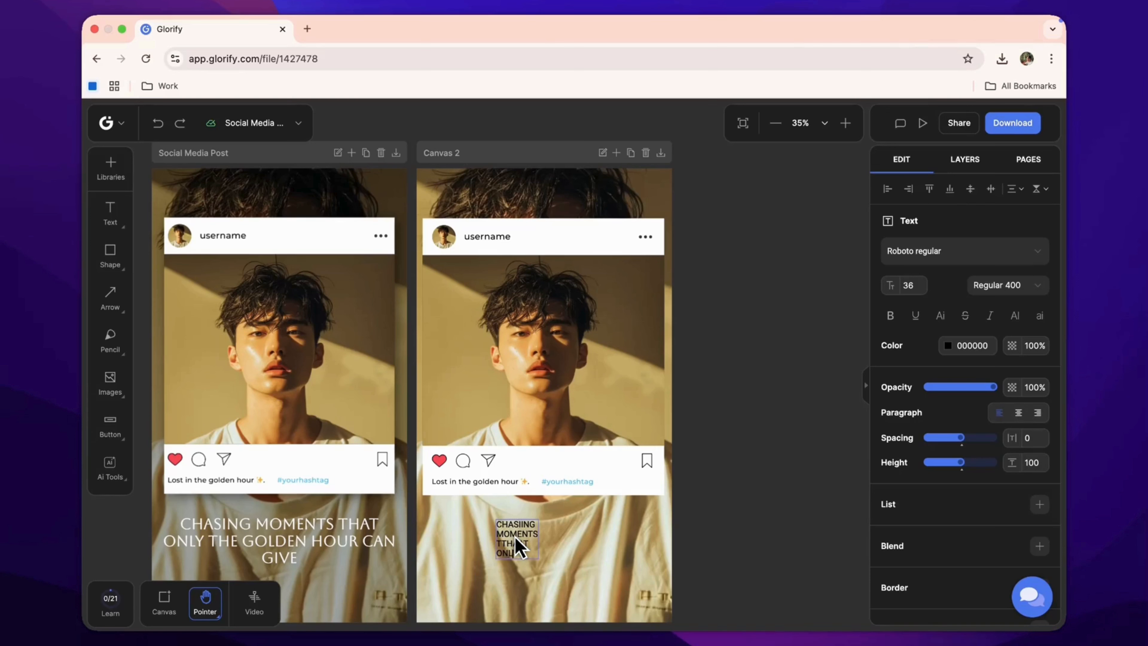
{"action": "type", "text": "Y TH"}
{"action": "type", "text": "E GOLDEN HOU"}
{"action": "type", "text": "R CAN GIVE"}
{"action": "key", "text": "Escape"}
Center-align the caption and enlarge it to font size 63 over three lines below the post frame
{"action": "left_click_drag", "start_coordinate": [540, 554], "coordinate": [615, 552]}
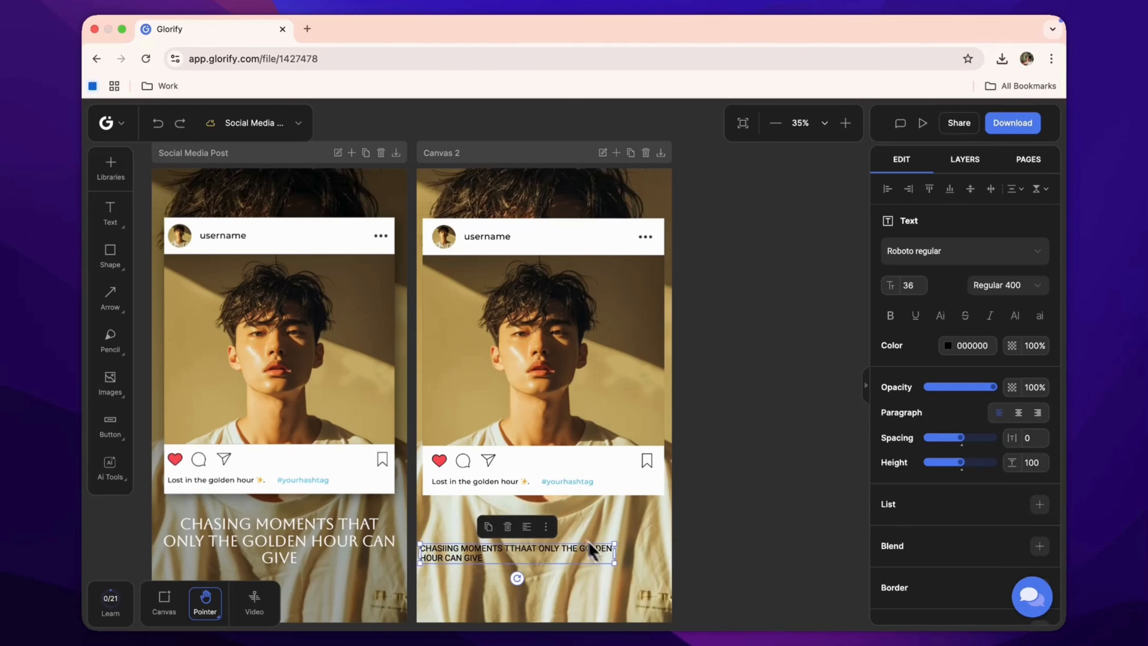
{"action": "left_click", "coordinate": [527, 526]}
{"action": "left_click_drag", "start_coordinate": [535, 564], "coordinate": [547, 561]}
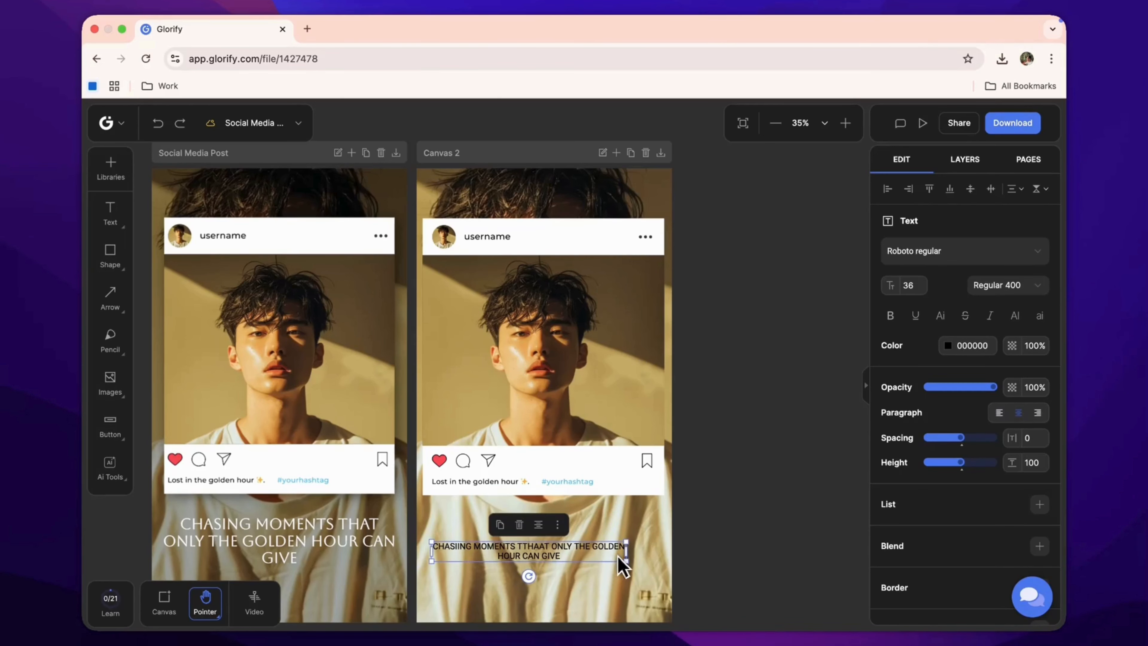
{"action": "left_click_drag", "start_coordinate": [628, 560], "coordinate": [541, 555]}
{"action": "left_click", "coordinate": [702, 549]}
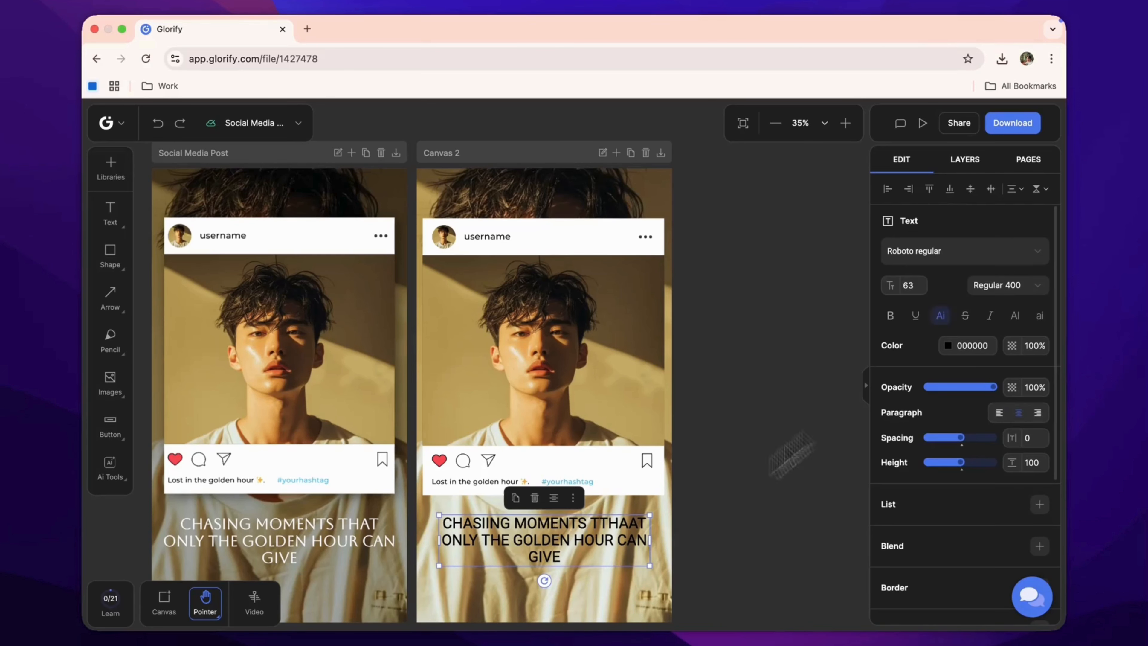
Change the caption's font to Aboreto and its color to white
{"action": "left_click", "coordinate": [967, 251]}
{"action": "left_click", "coordinate": [729, 525]}
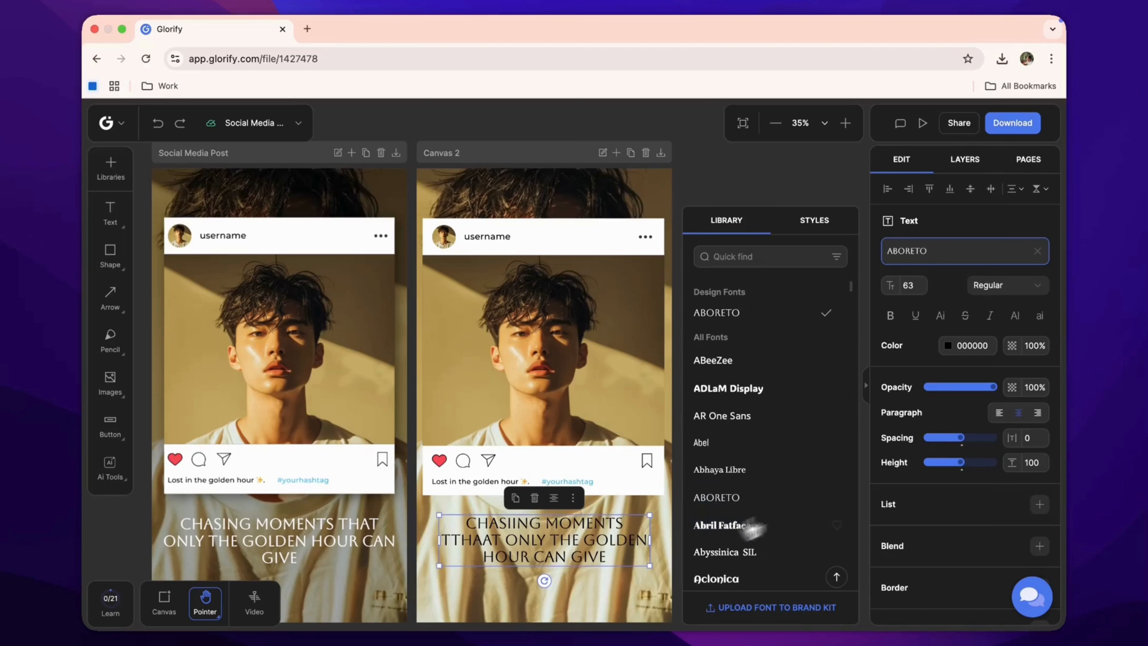
{"action": "left_click", "coordinate": [952, 357]}
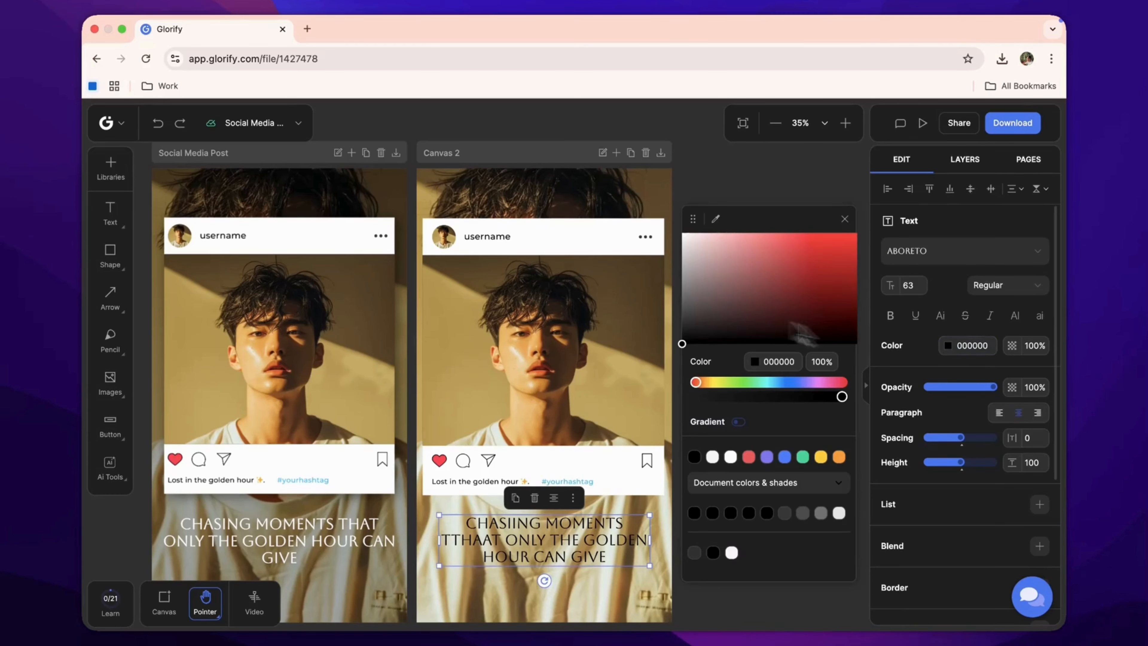
{"action": "left_click", "coordinate": [686, 238]}
{"action": "left_click", "coordinate": [751, 214]}
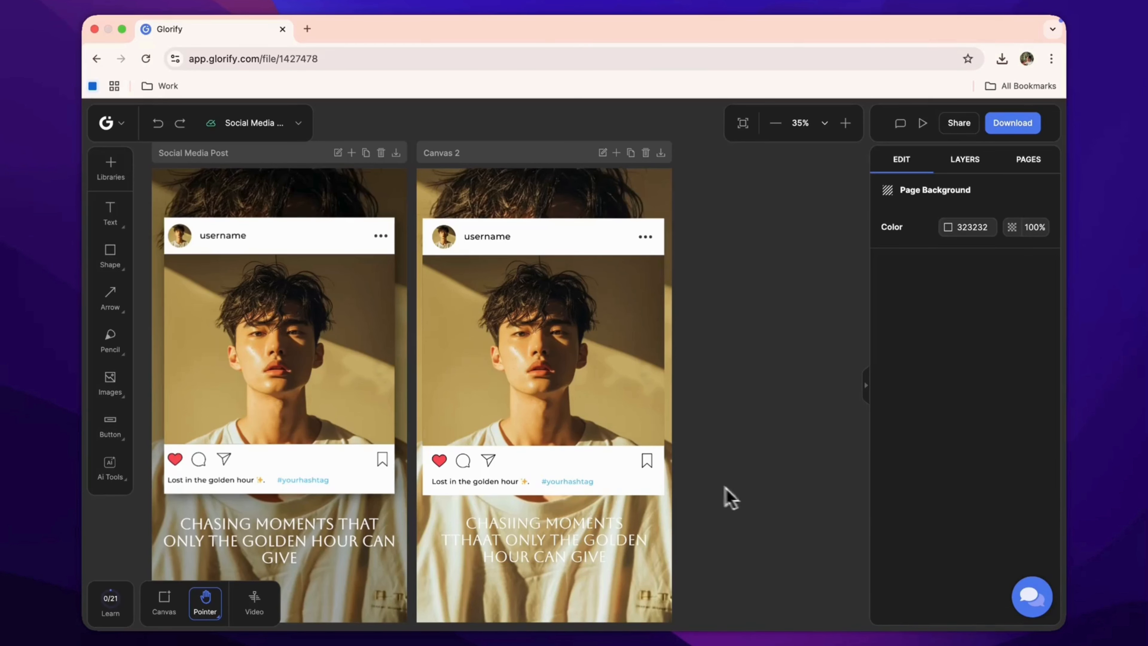
{"action": "left_click", "coordinate": [613, 527]}
{"action": "left_click", "coordinate": [742, 515]}
{"action": "scroll", "coordinate": [735, 525], "scroll_direction": "down", "scroll_amount": 2}
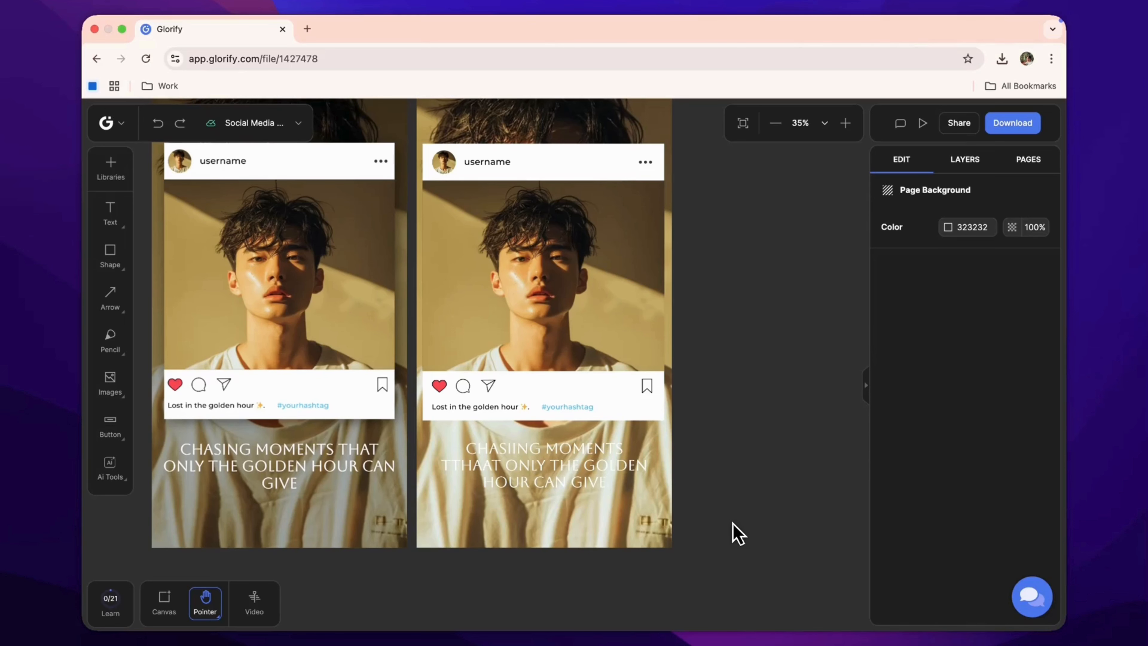
Draw a rectangle about 1086 by 1931 px that covers the whole of Canvas 2
{"action": "scroll", "coordinate": [746, 502], "scroll_direction": "up", "scroll_amount": 3}
{"action": "left_click", "coordinate": [122, 265]}
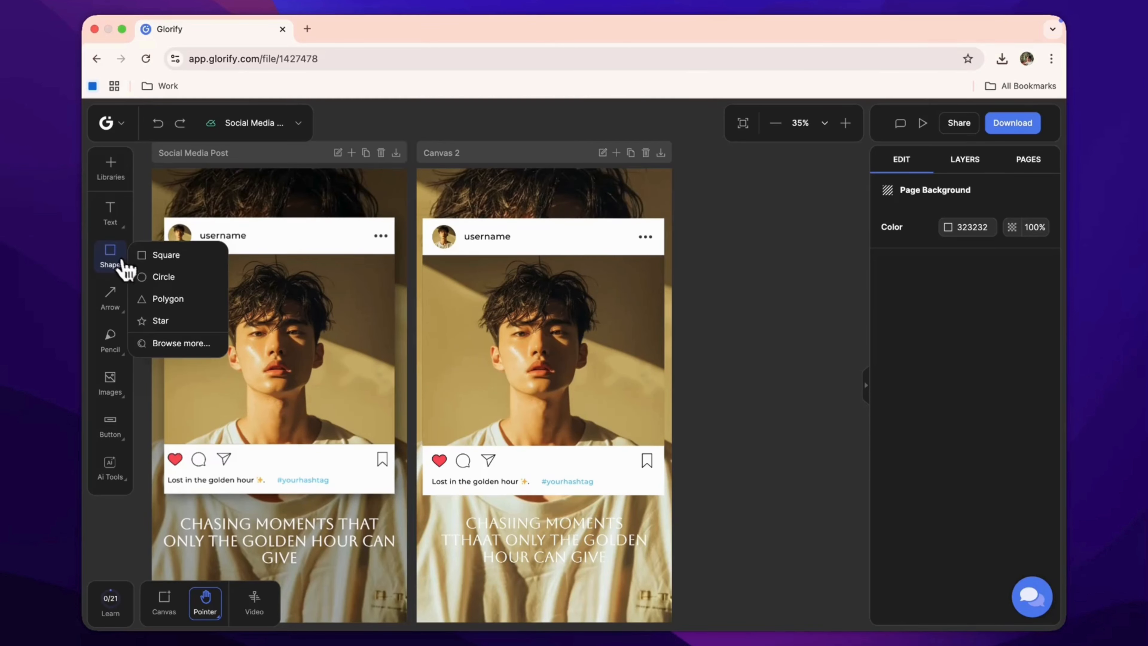
{"action": "left_click", "coordinate": [166, 255]}
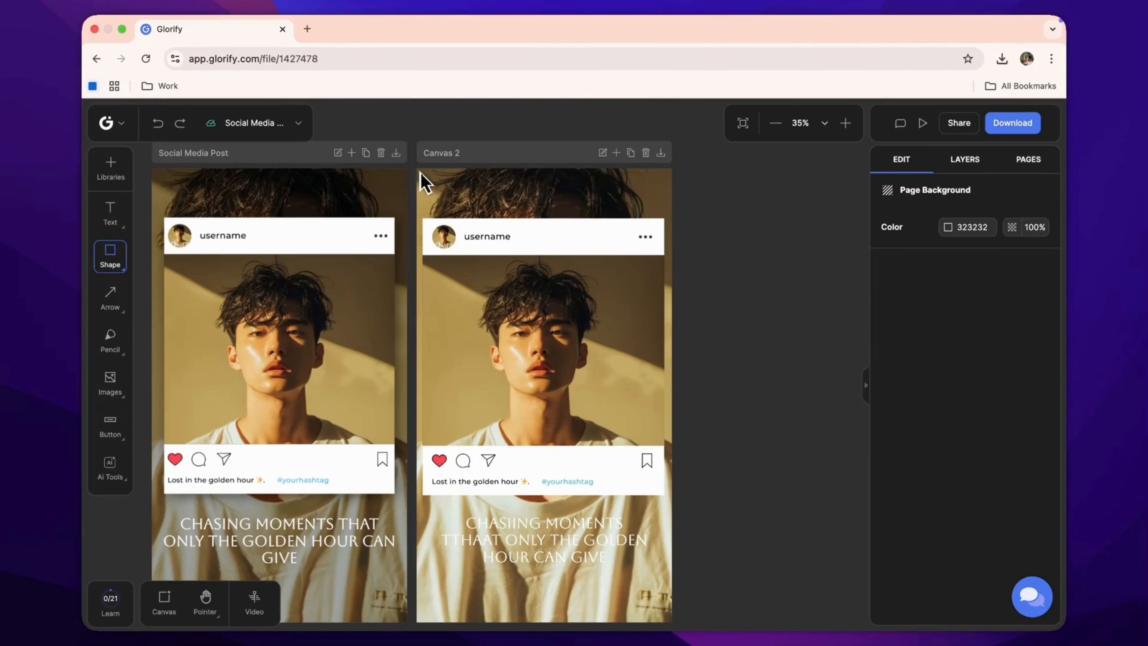
{"action": "left_click_drag", "start_coordinate": [416, 166], "coordinate": [670, 625]}
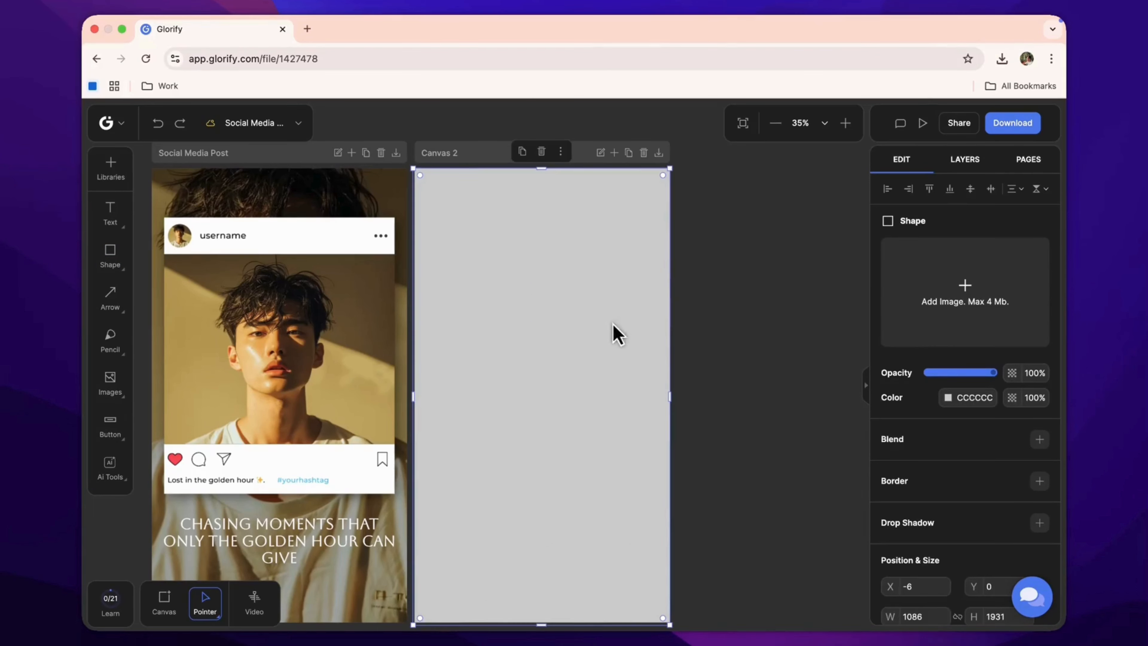
Color the rectangle over Canvas 2 black (000000) and lower its opacity to 17%
{"action": "left_click", "coordinate": [948, 397]}
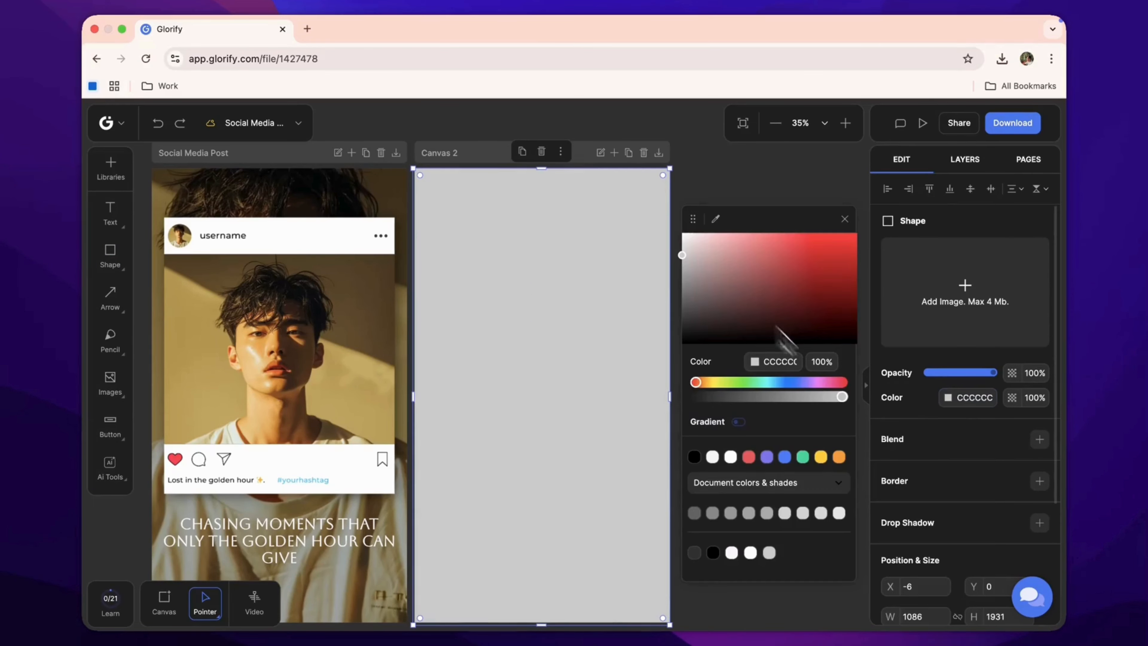
{"action": "left_click_drag", "start_coordinate": [787, 339], "coordinate": [681, 345]}
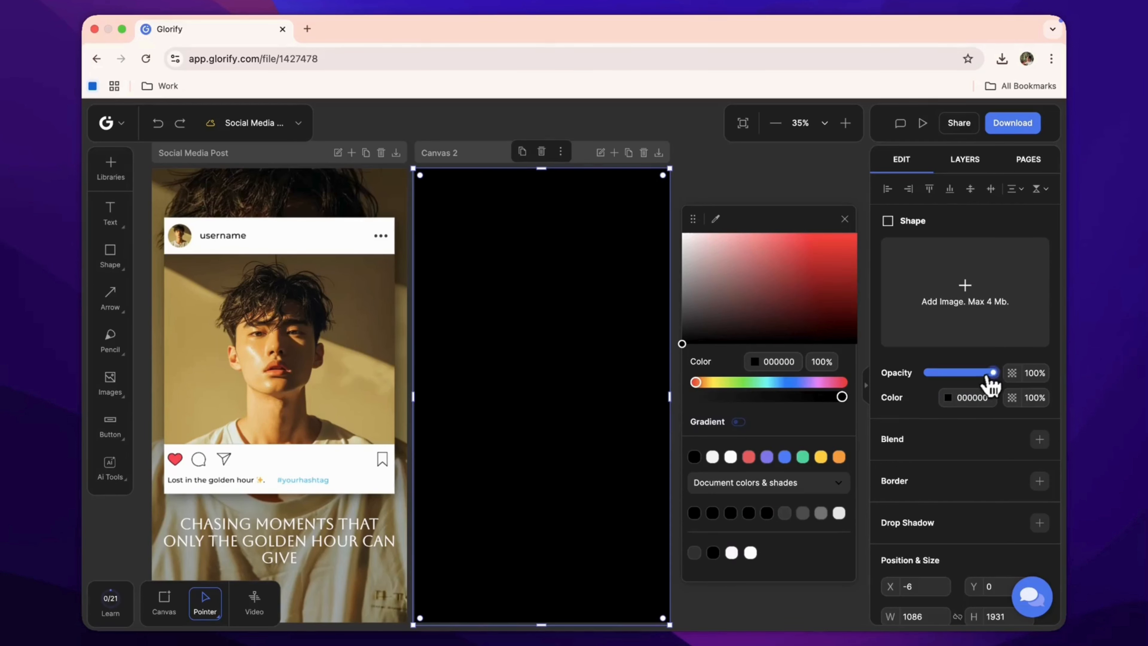
{"action": "left_click_drag", "start_coordinate": [992, 372], "coordinate": [940, 368]}
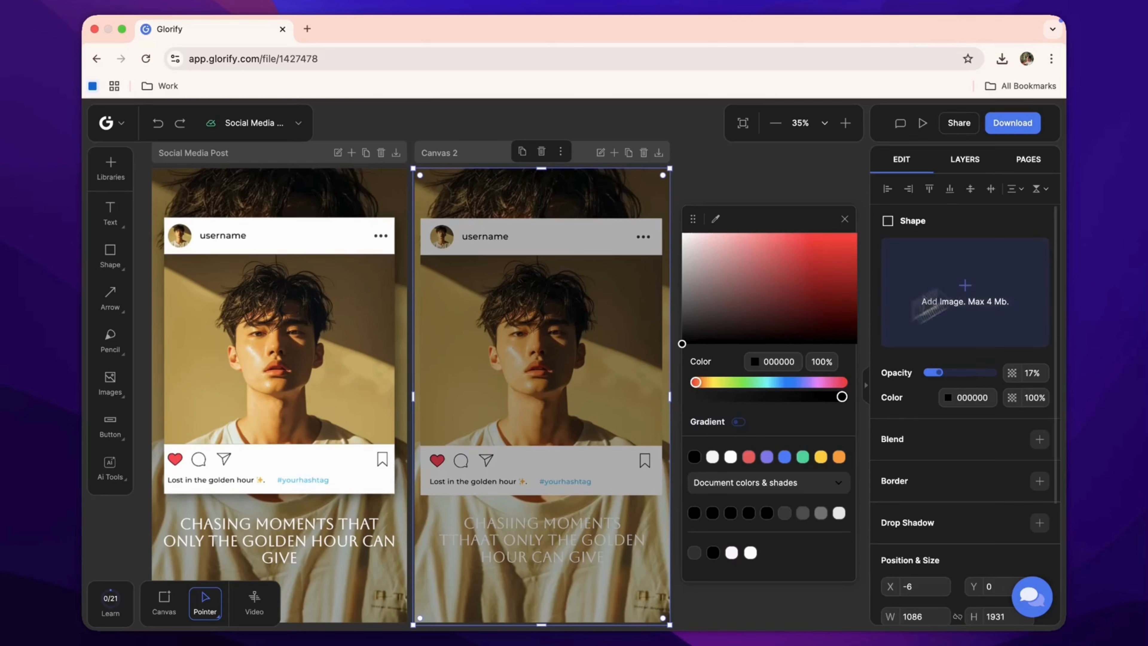
Move the rectangle's layer below the caption and both uploaded images in Canvas 2, and deselect it
{"action": "left_click", "coordinate": [954, 160]}
{"action": "left_click_drag", "start_coordinate": [948, 297], "coordinate": [950, 347]}
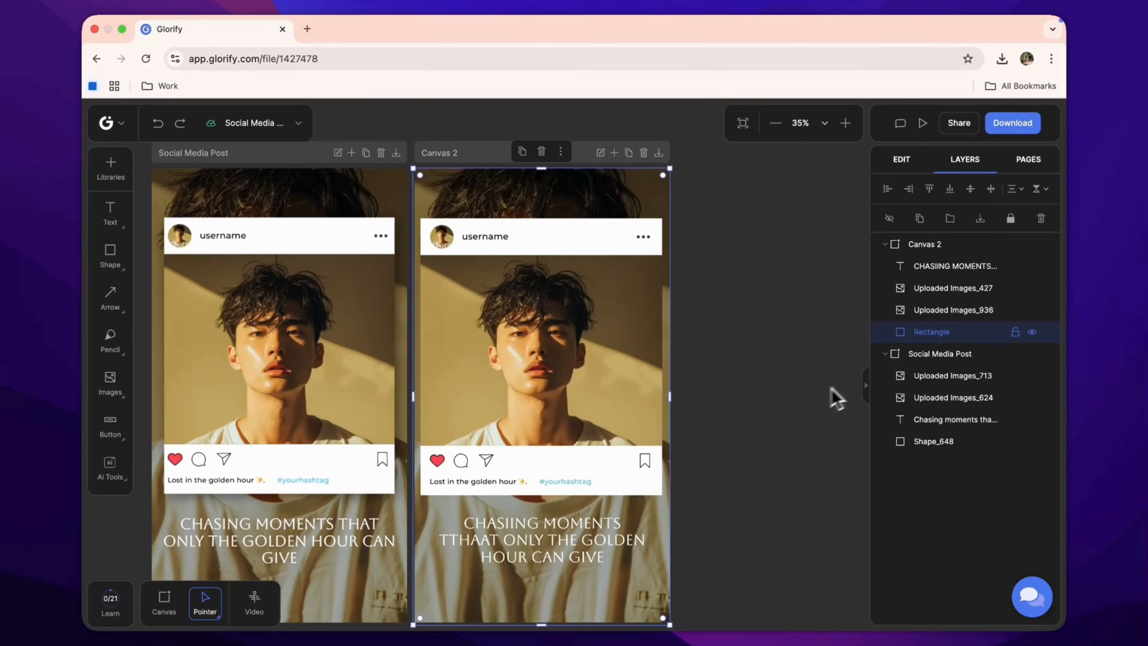
{"action": "left_click", "coordinate": [830, 399]}
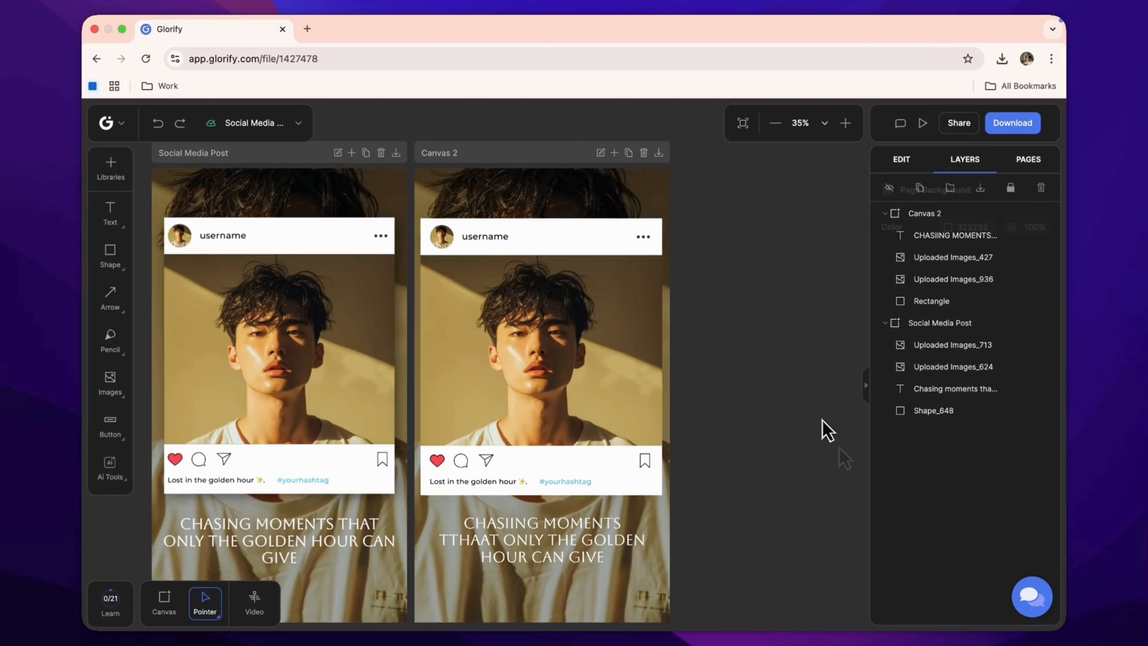
{"action": "left_click", "coordinate": [826, 438]}
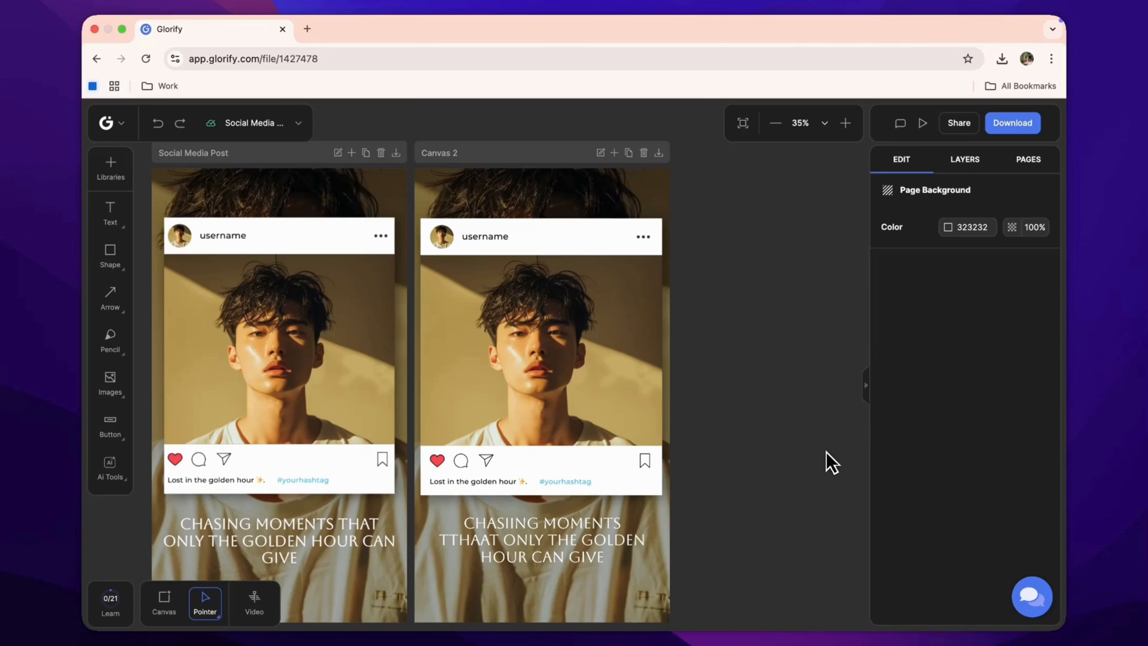
Delete the original Social Media Post canvas, keeping only Canvas 2
{"action": "scroll", "coordinate": [838, 467], "scroll_direction": "left", "scroll_amount": 3}
{"action": "left_click", "coordinate": [468, 171]}
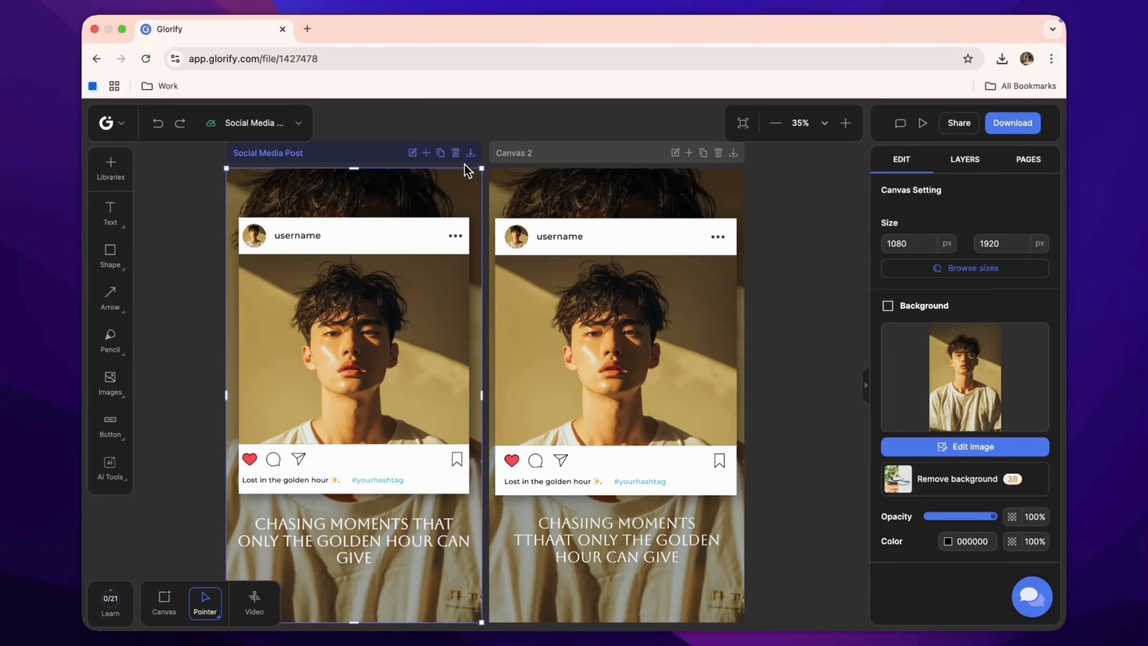
{"action": "left_click", "coordinate": [455, 152]}
{"action": "scroll", "coordinate": [794, 346], "scroll_direction": "right", "scroll_amount": 3}
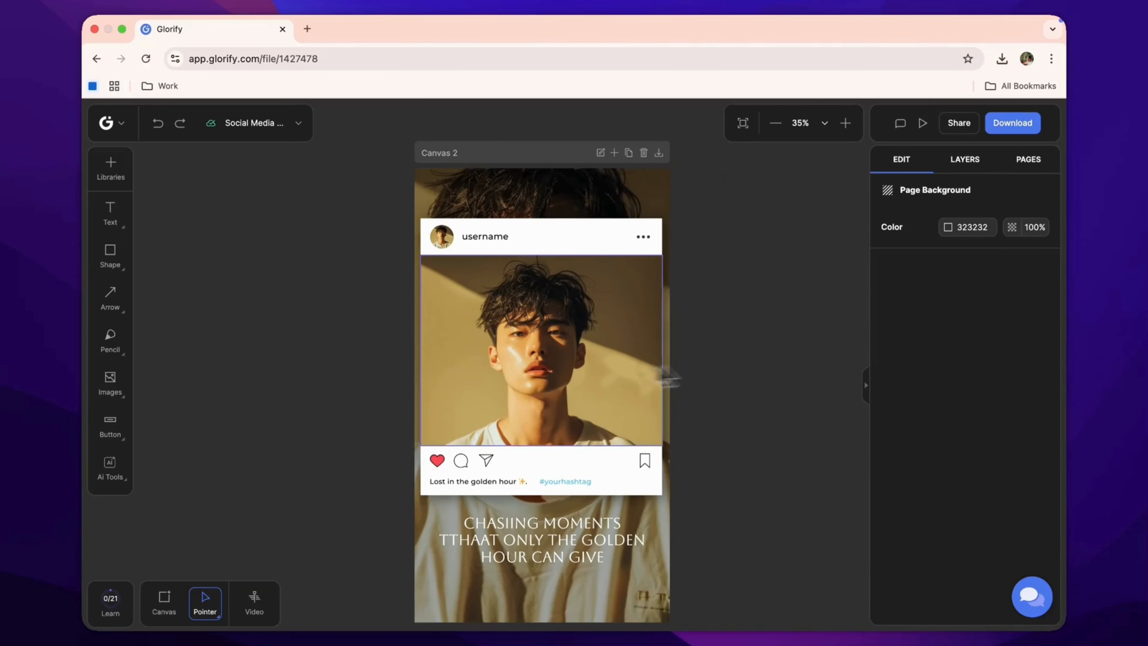
{"action": "scroll", "coordinate": [669, 380], "scroll_direction": "right", "scroll_amount": 2}
{"action": "scroll", "coordinate": [669, 380], "scroll_direction": "down", "scroll_amount": 2}
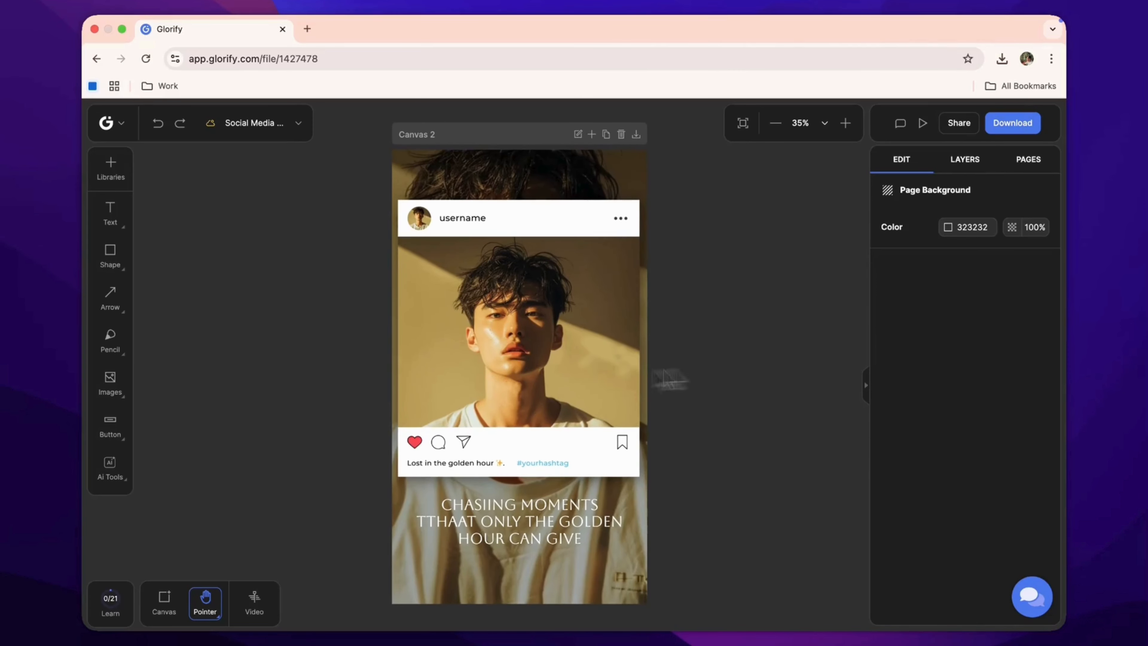